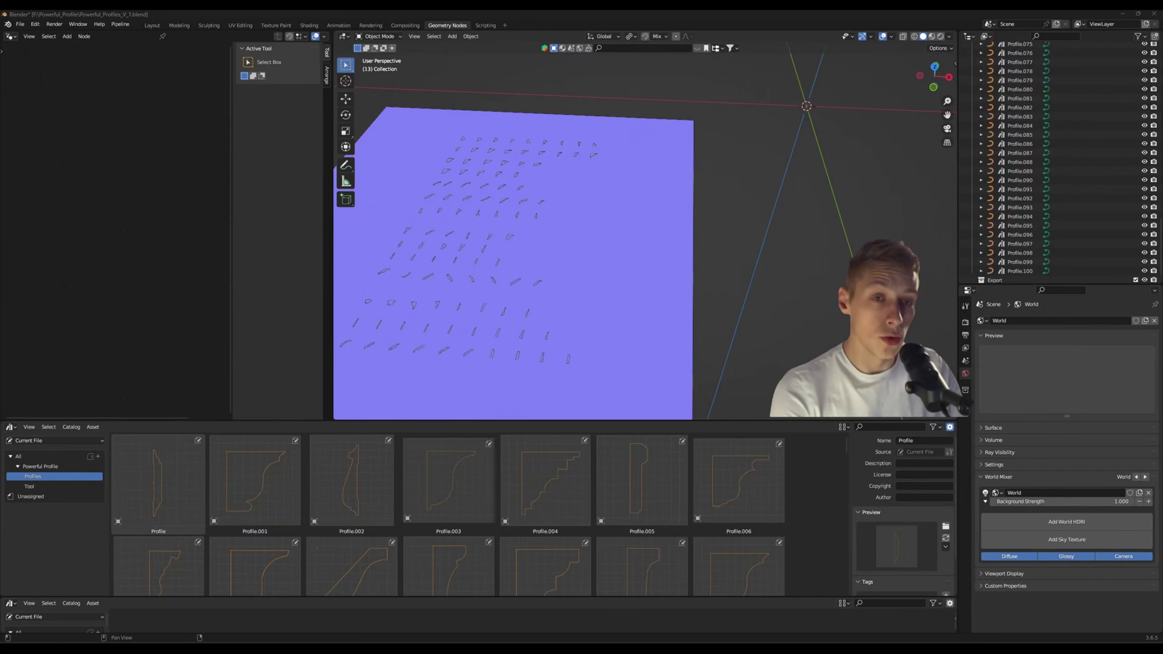
# Examine the profile curves laid out on the blue plane, up close and from different angles
pyautogui.scroll(-1, 484, 236)
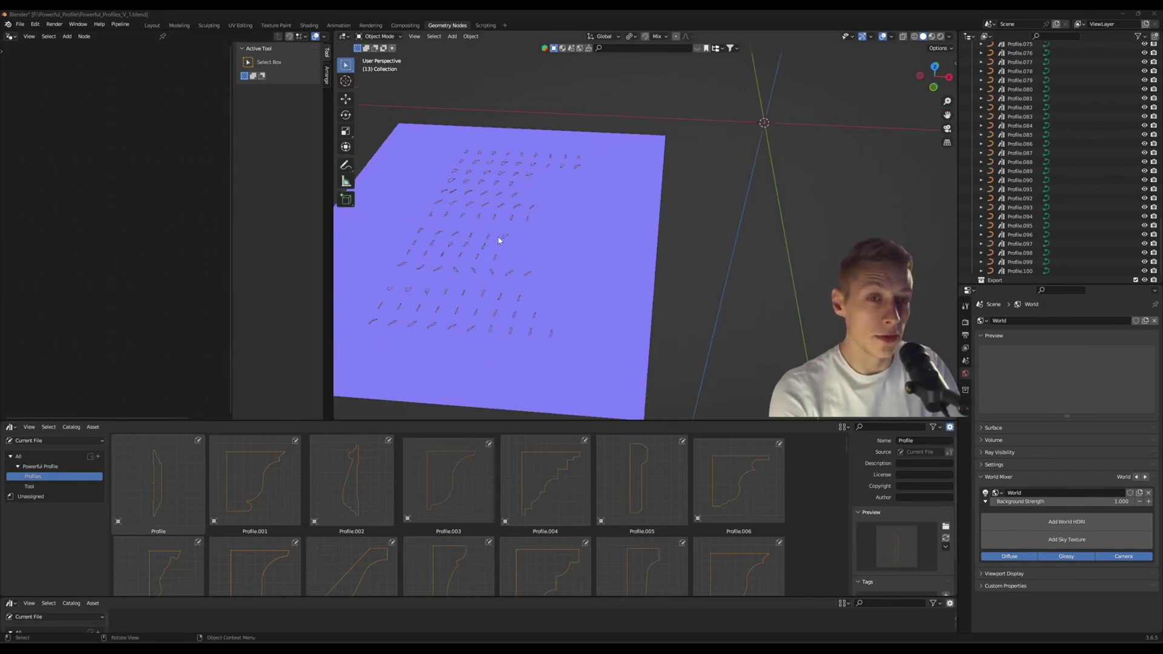
pyautogui.keyDown('shift'); pyautogui.moveTo(509, 247); pyautogui.dragTo(594, 278, button='middle'); pyautogui.keyUp('shift')
pyautogui.scroll(6, 578, 281)
pyautogui.rightClick(600, 259)
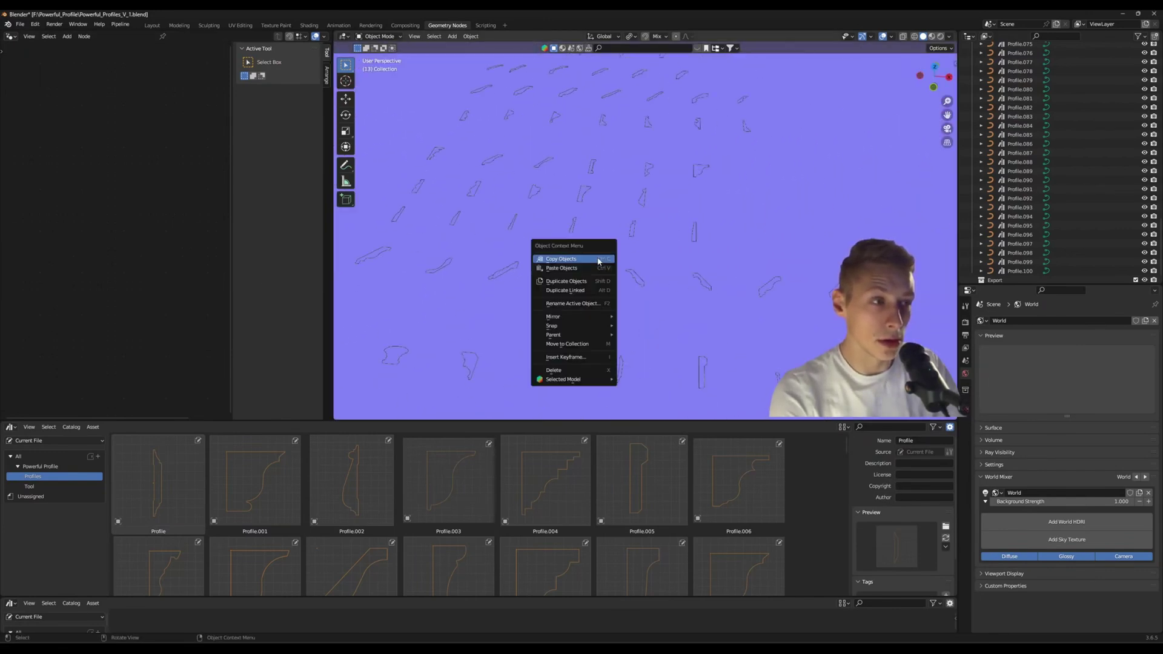
pyautogui.click(582, 199)
pyautogui.moveTo(582, 200); pyautogui.dragTo(580, 256, button='middle')
pyautogui.moveTo(728, 265); pyautogui.dragTo(610, 228, button='middle')
pyautogui.moveTo(692, 195); pyautogui.dragTo(711, 218, button='middle')
pyautogui.scroll(-5, 532, 252)
pyautogui.scroll(7, 576, 239)
pyautogui.moveTo(574, 238); pyautogui.dragTo(567, 212, button='middle')
pyautogui.scroll(-8, 571, 289)
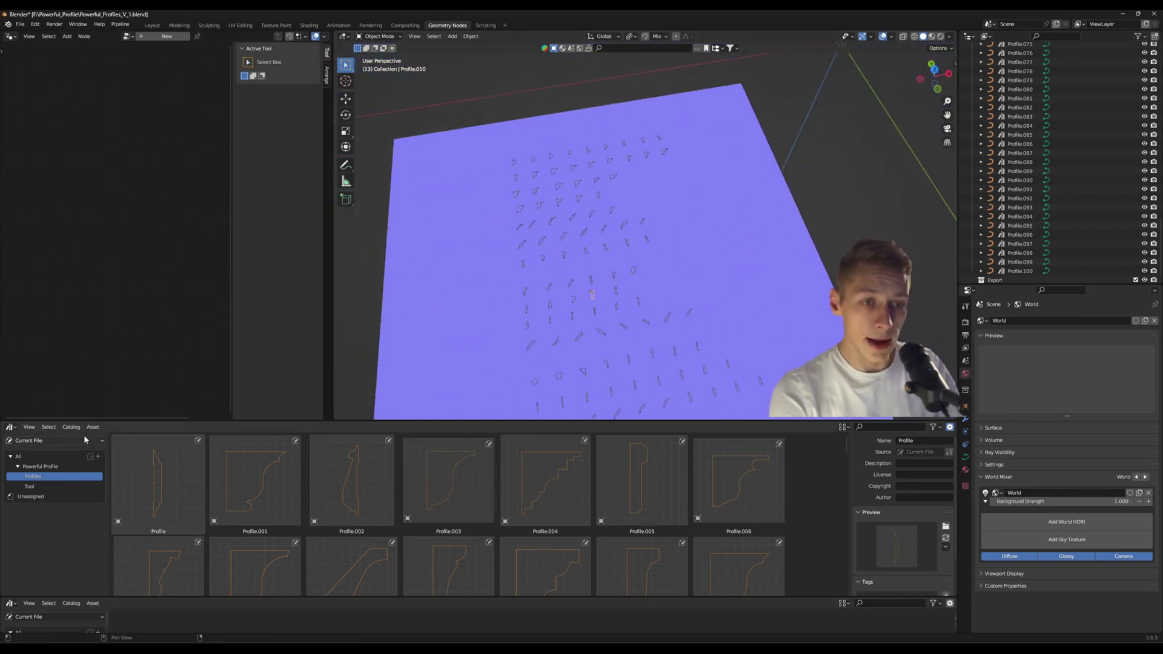
# Select the PowerfulProfile asset in the Powerful Profile catalog and convert the square outline object to a curve
pyautogui.click(37, 466)
pyautogui.click(166, 481)
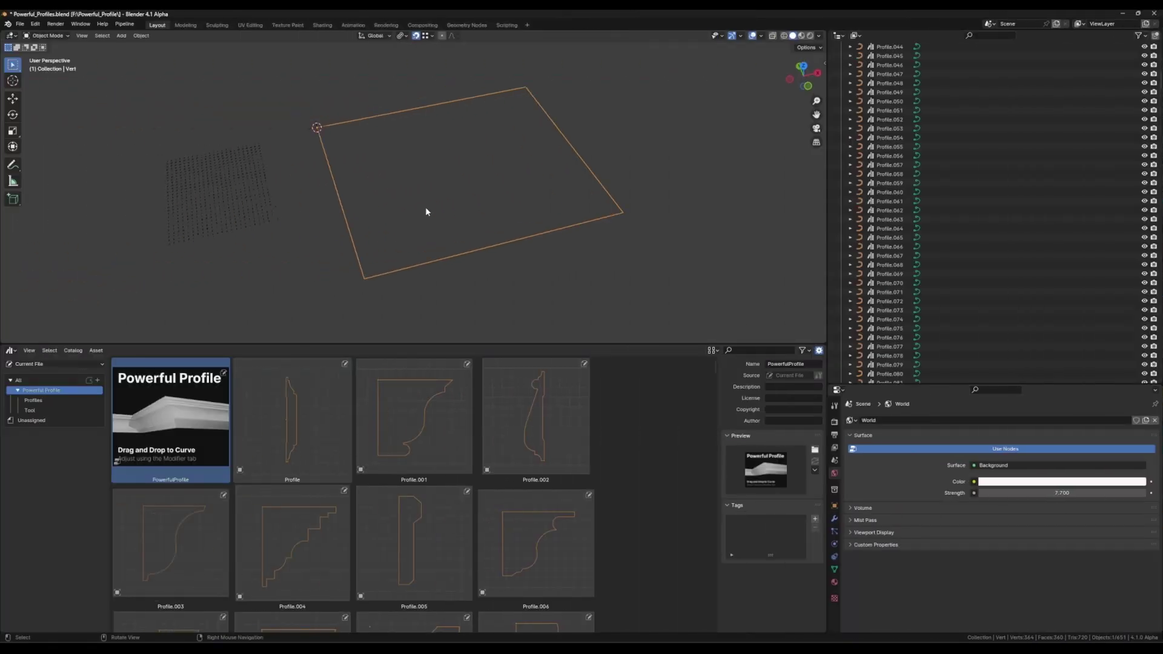
pyautogui.press('F3')
pyautogui.write('convert')
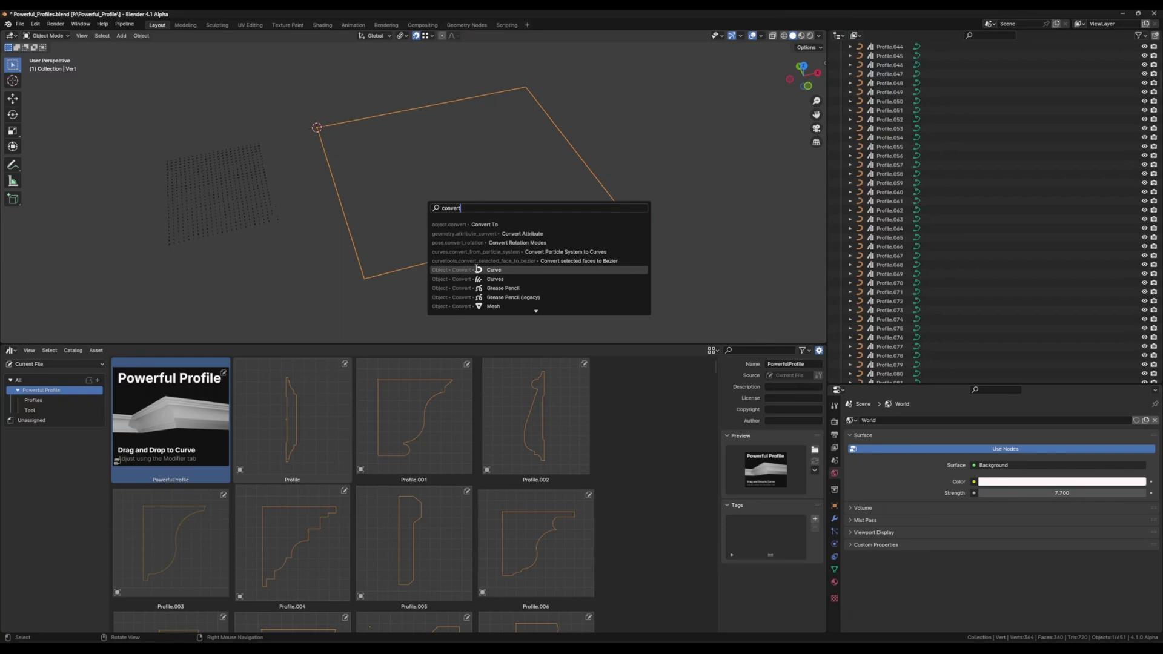
pyautogui.click(463, 268)
# Apply the PowerfulProfile asset to the square curve and open the Profile object choice in its modifier settings
pyautogui.moveTo(206, 417); pyautogui.dragTo(403, 271)
pyautogui.scroll(7, 399, 272)
pyautogui.keyDown('shift'); pyautogui.moveTo(367, 274); pyautogui.dragTo(445, 206, button='middle'); pyautogui.keyUp('shift')
pyautogui.moveTo(445, 206); pyautogui.dragTo(412, 216, button='middle')
pyautogui.scroll(4, 339, 255)
pyautogui.scroll(-4, 374, 223)
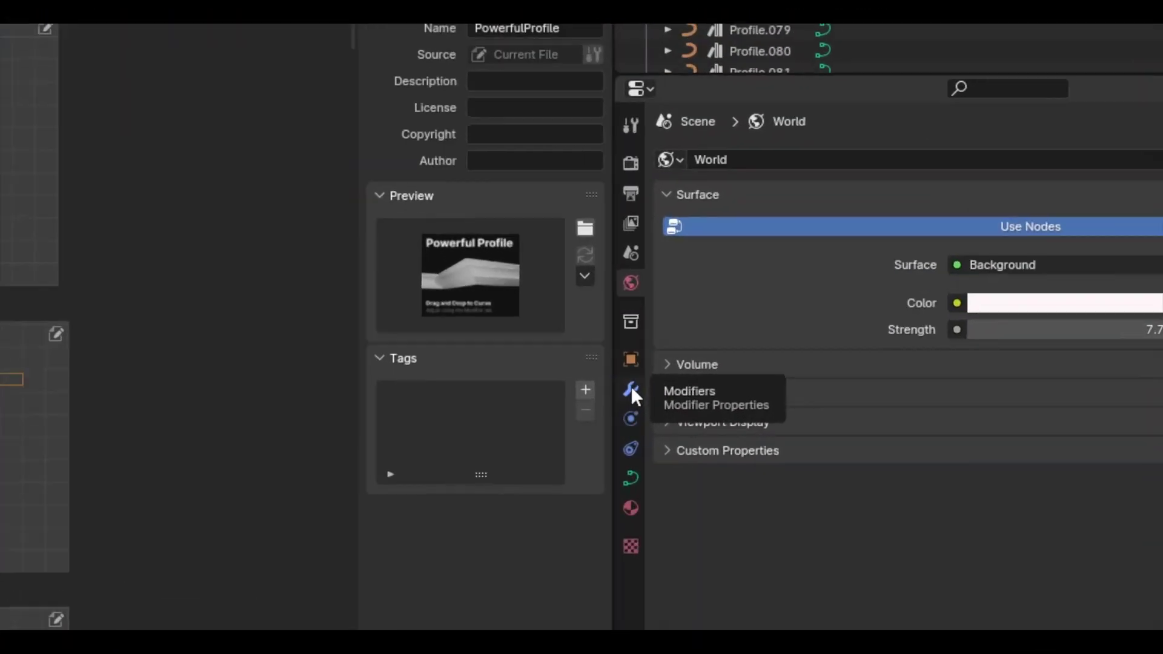
pyautogui.click(834, 519)
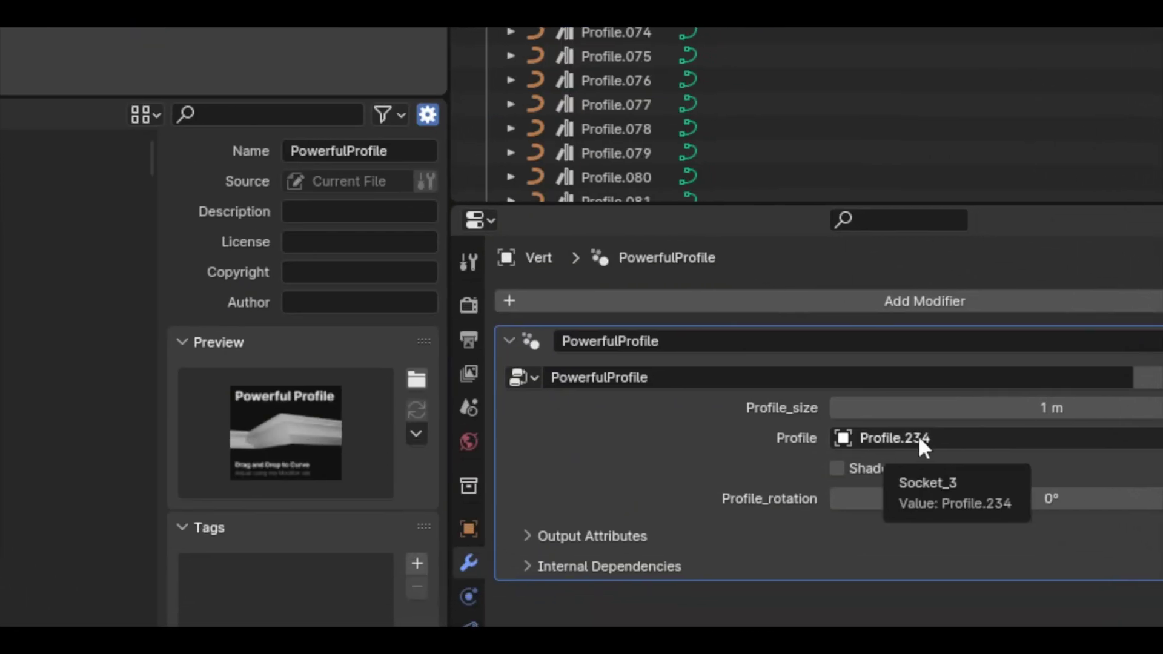
pyautogui.click(917, 437)
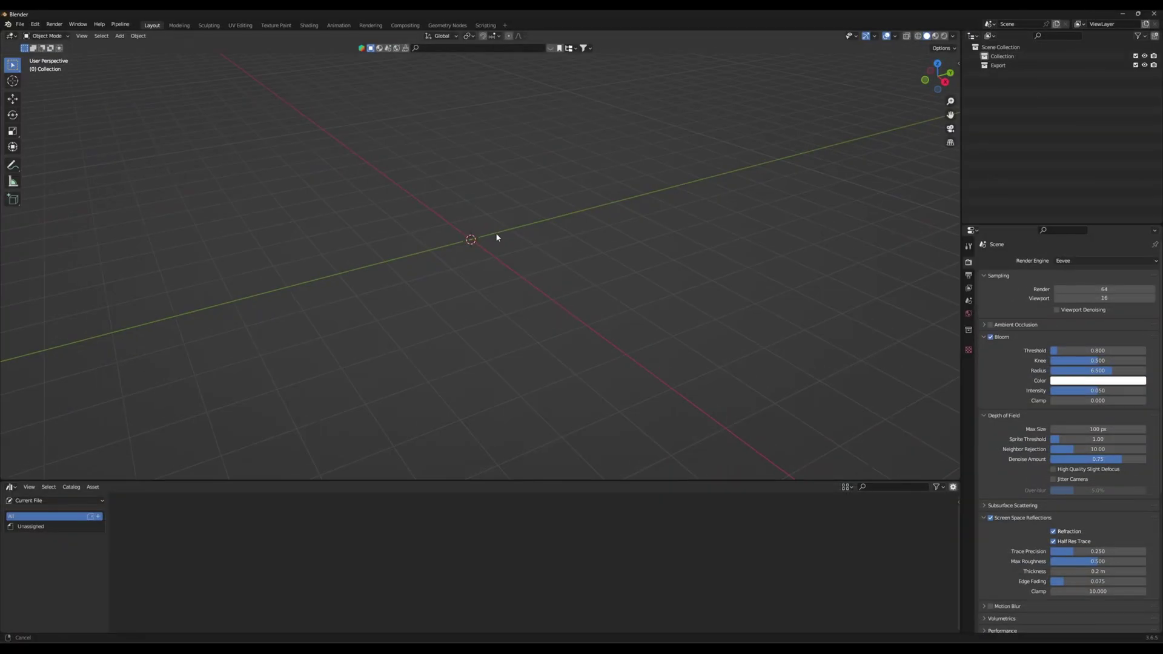
# Add the Powerful Profile folder from D:\Digital Products as an asset library in the File Paths preferences
pyautogui.moveTo(495, 236); pyautogui.dragTo(394, 257, button='middle')
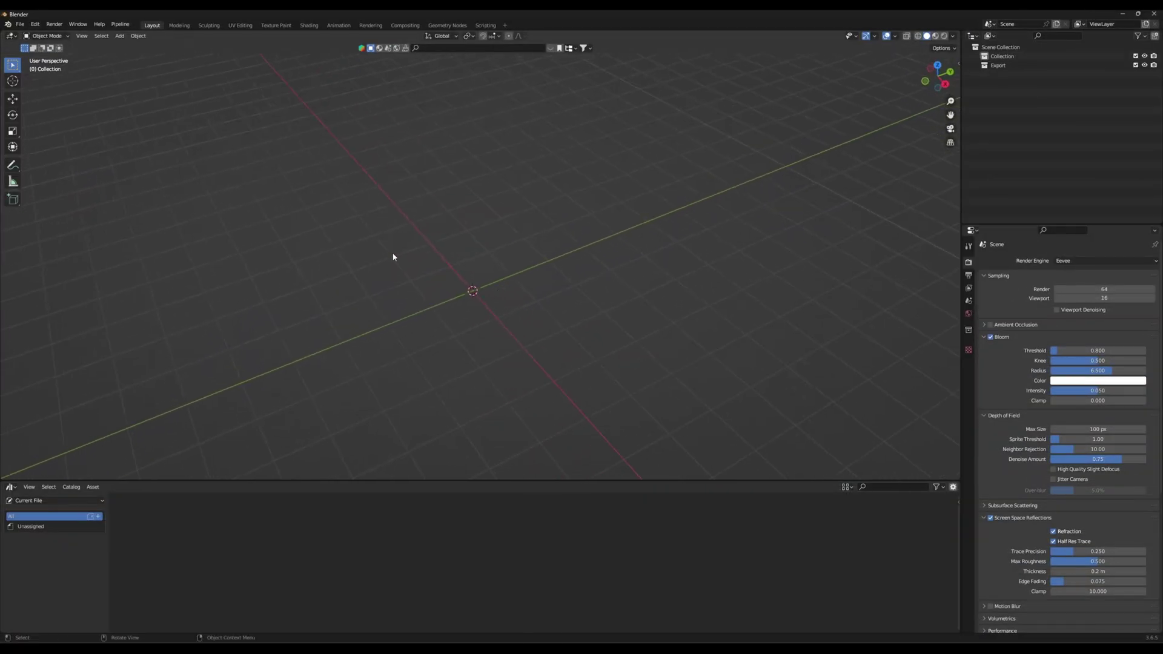
pyautogui.click(37, 24)
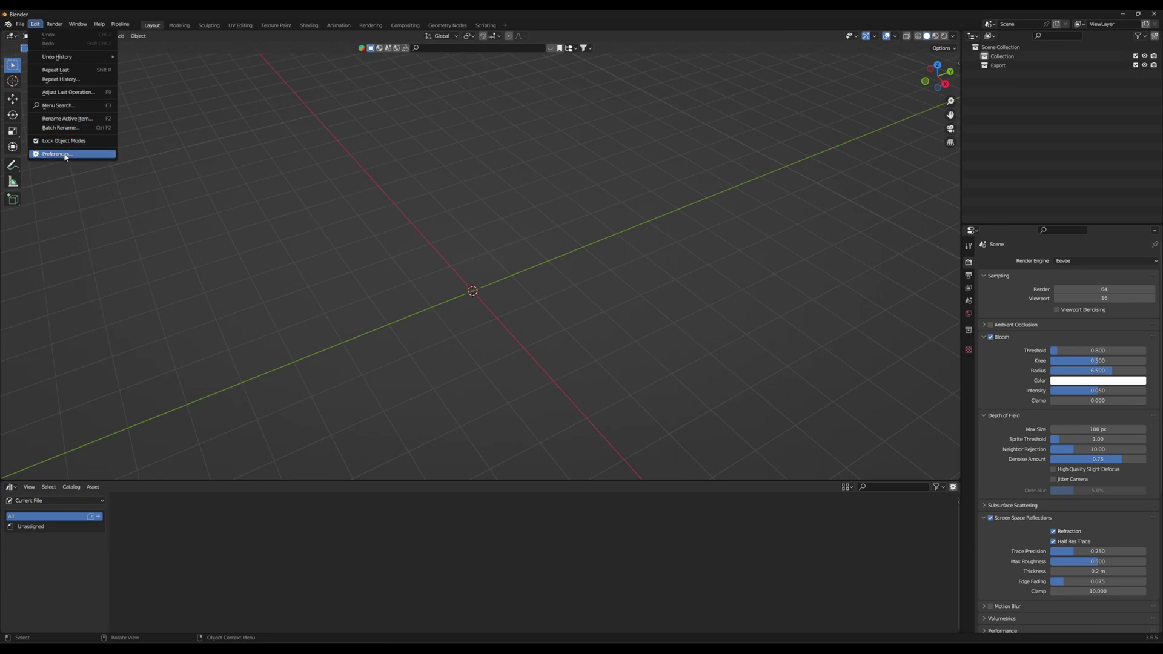
pyautogui.click(65, 155)
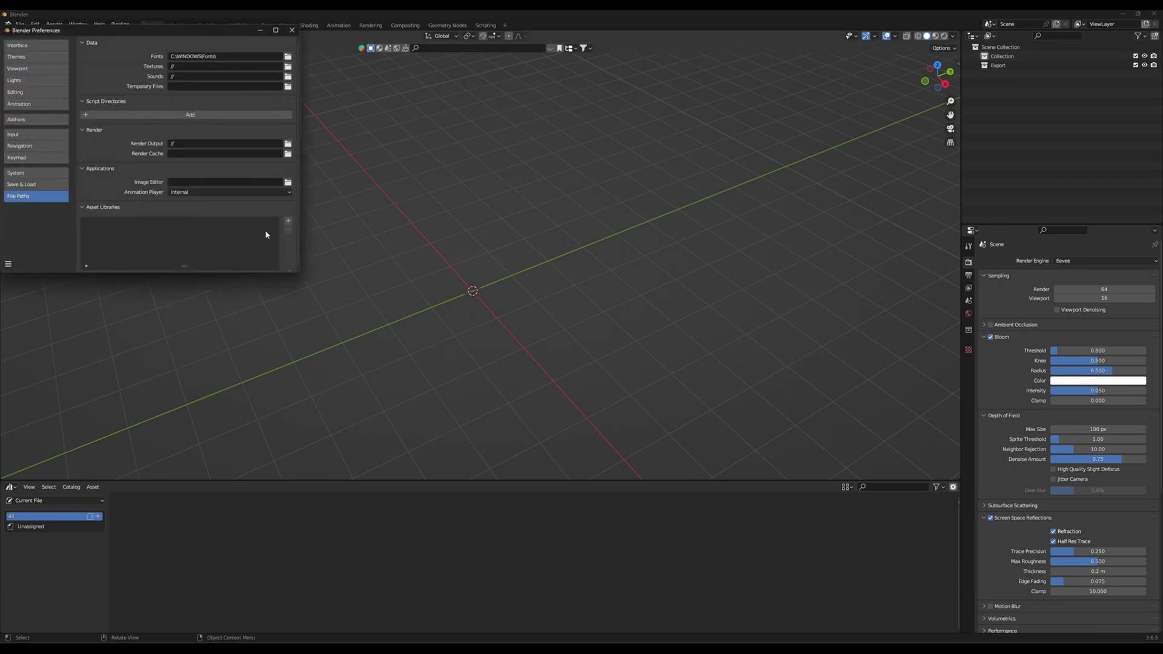
pyautogui.click(288, 221)
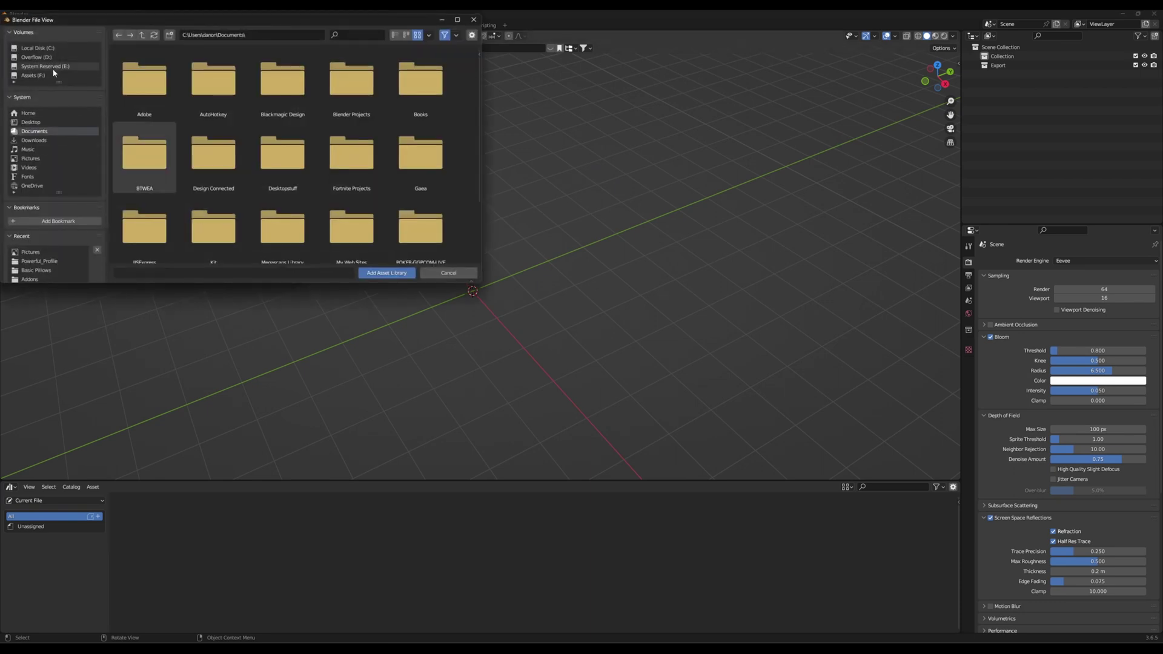
pyautogui.click(40, 57)
pyautogui.doubleClick(280, 109)
pyautogui.click(151, 233)
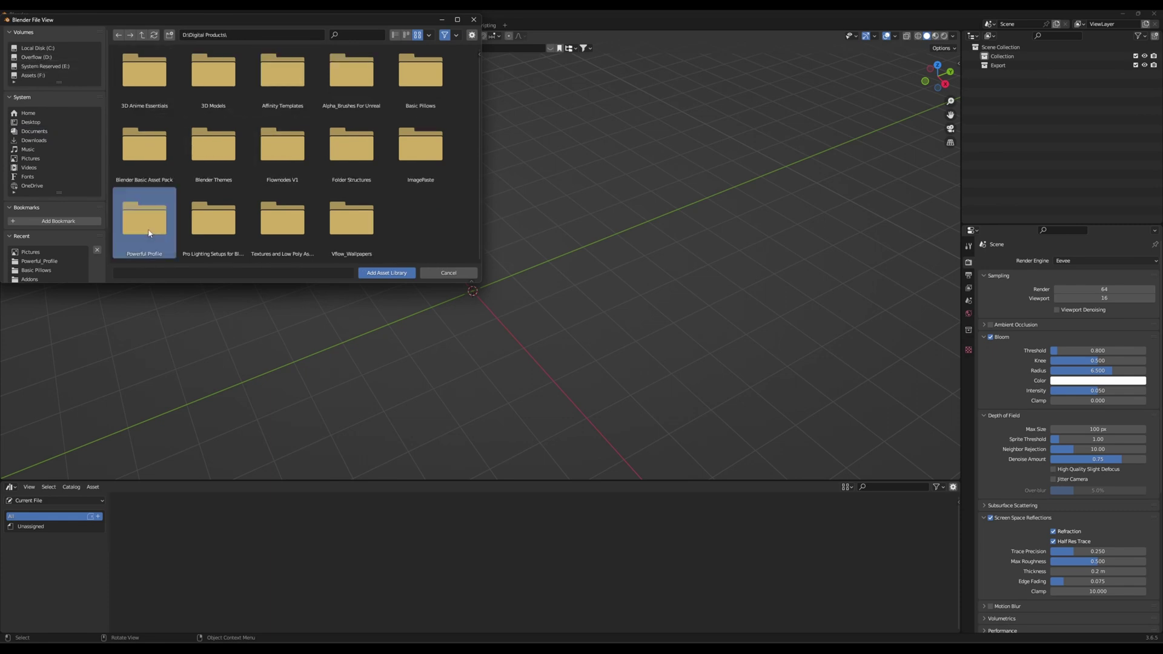
pyautogui.click(376, 274)
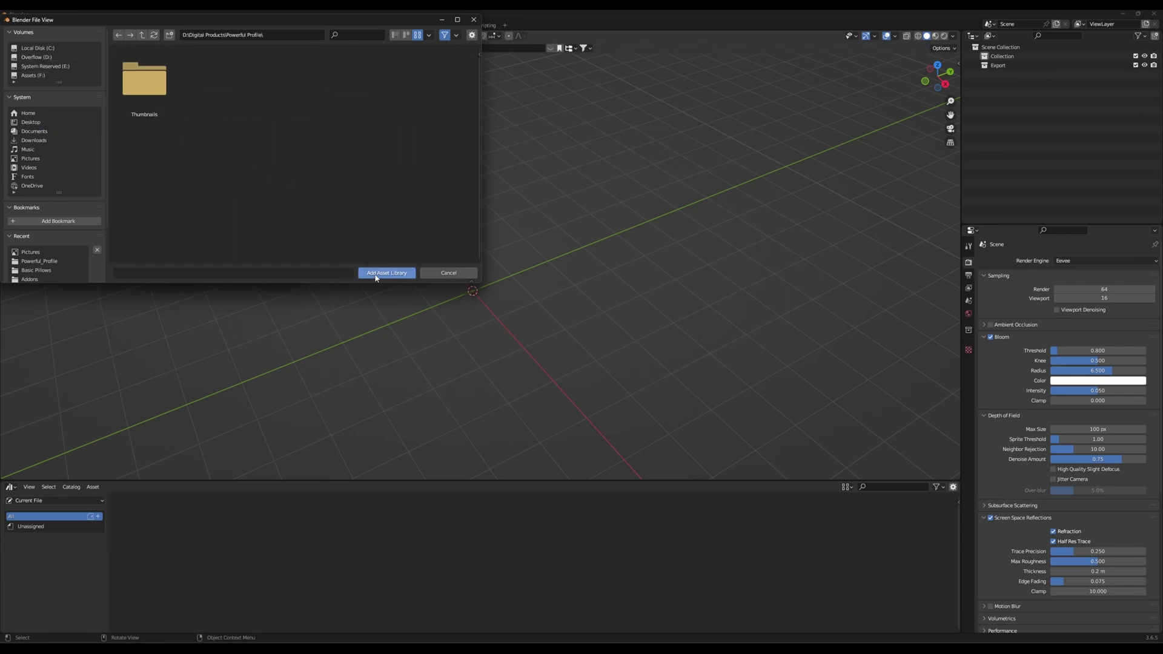
pyautogui.click(386, 274)
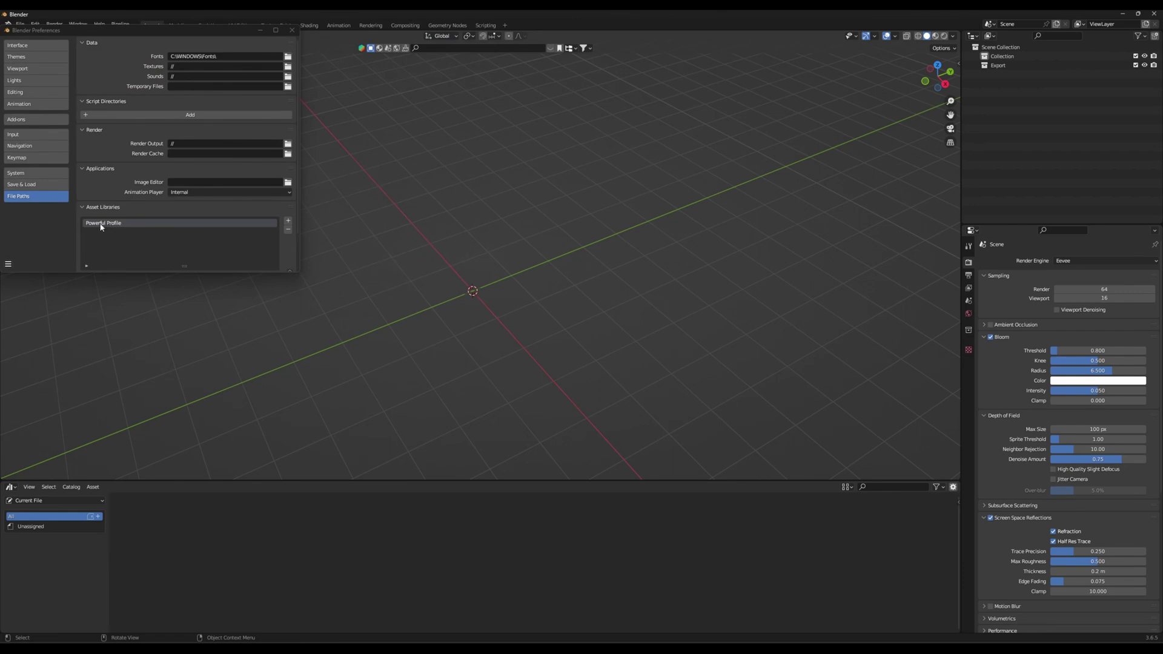
pyautogui.click(263, 32)
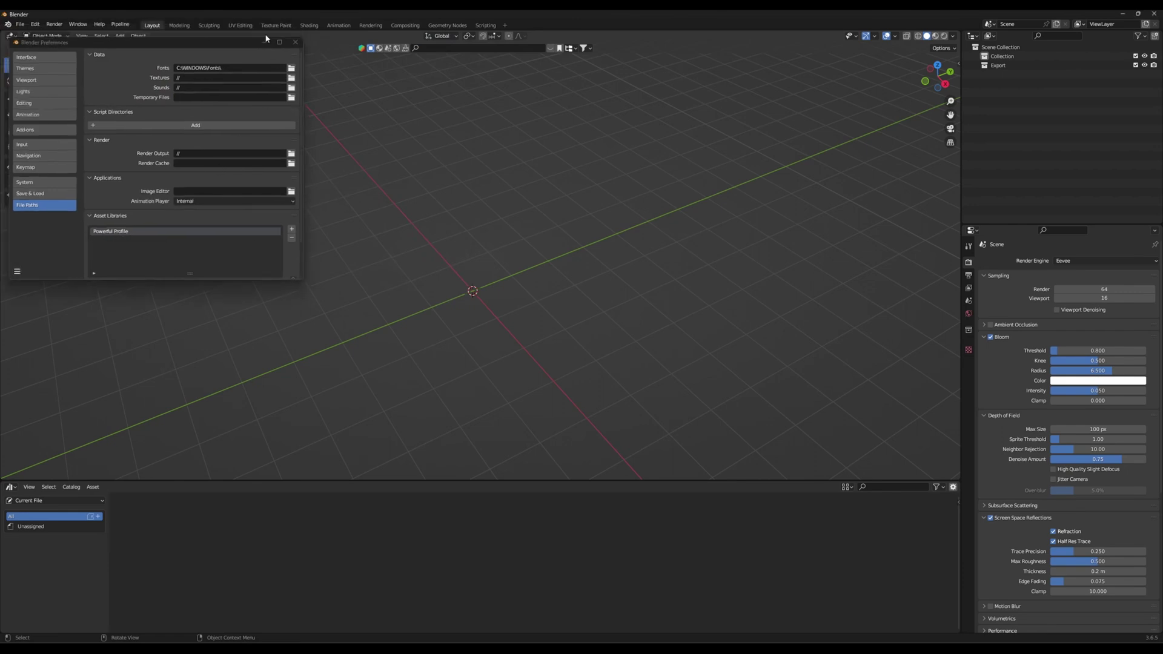
# Switch the asset browser to the Powerful Profile library and enlarge the browser area
pyautogui.click(44, 500)
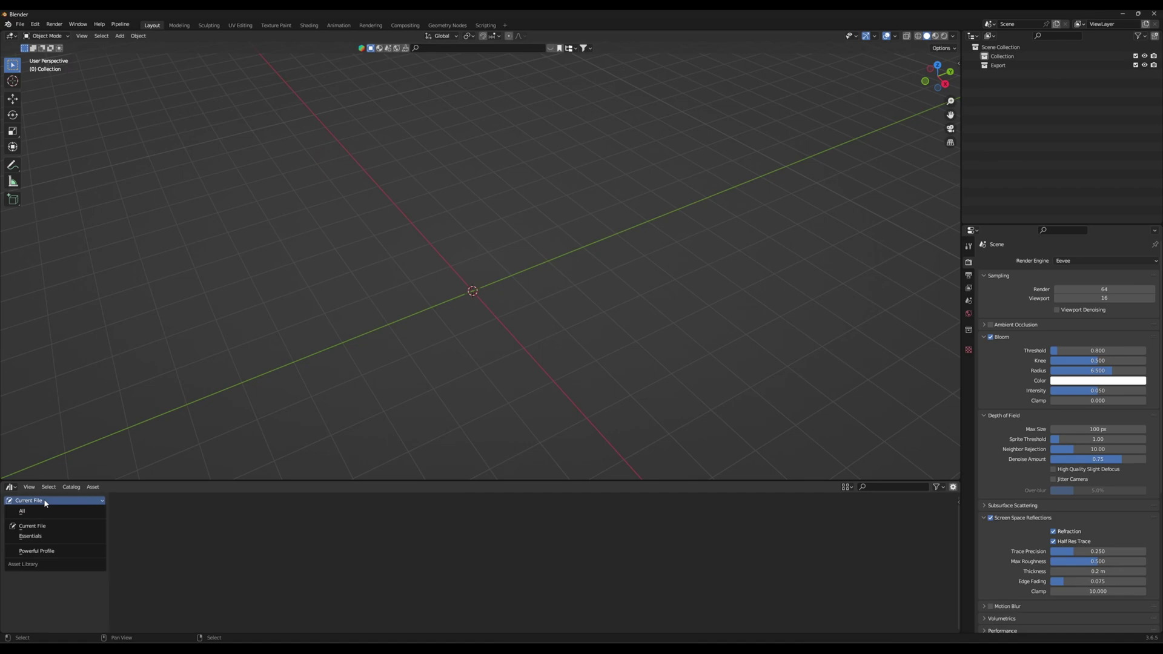
pyautogui.click(40, 553)
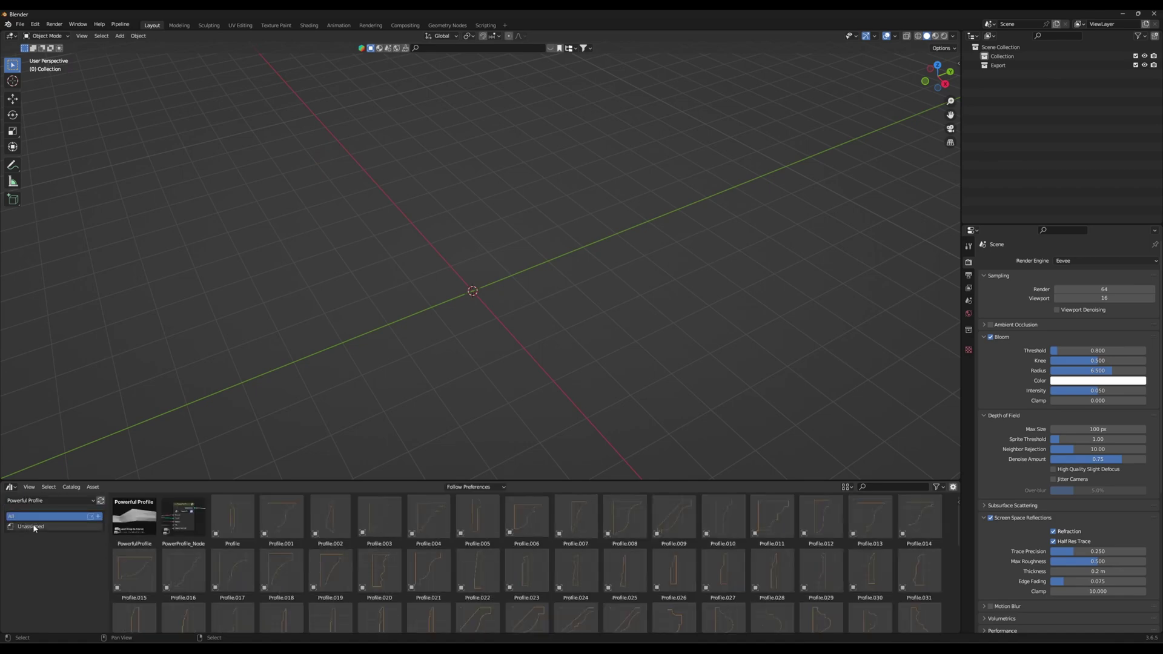
pyautogui.moveTo(256, 483); pyautogui.dragTo(289, 256)
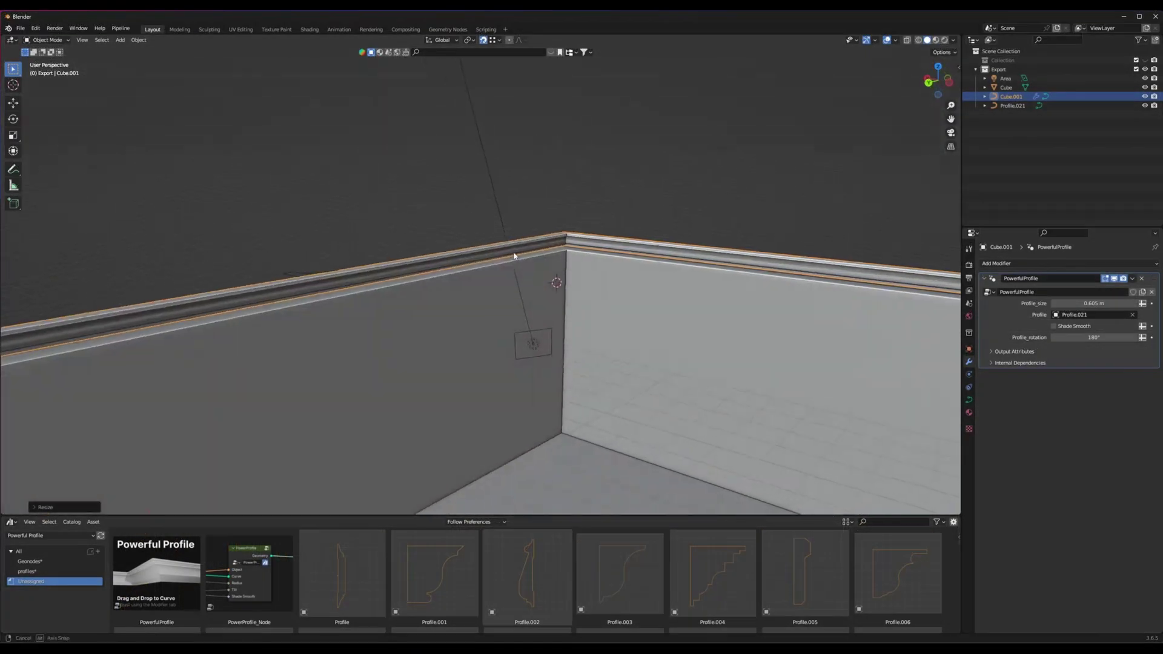
# Scale the trim curve along the room's wall tops and set its Profile_rotation to 0°
pyautogui.press('s')
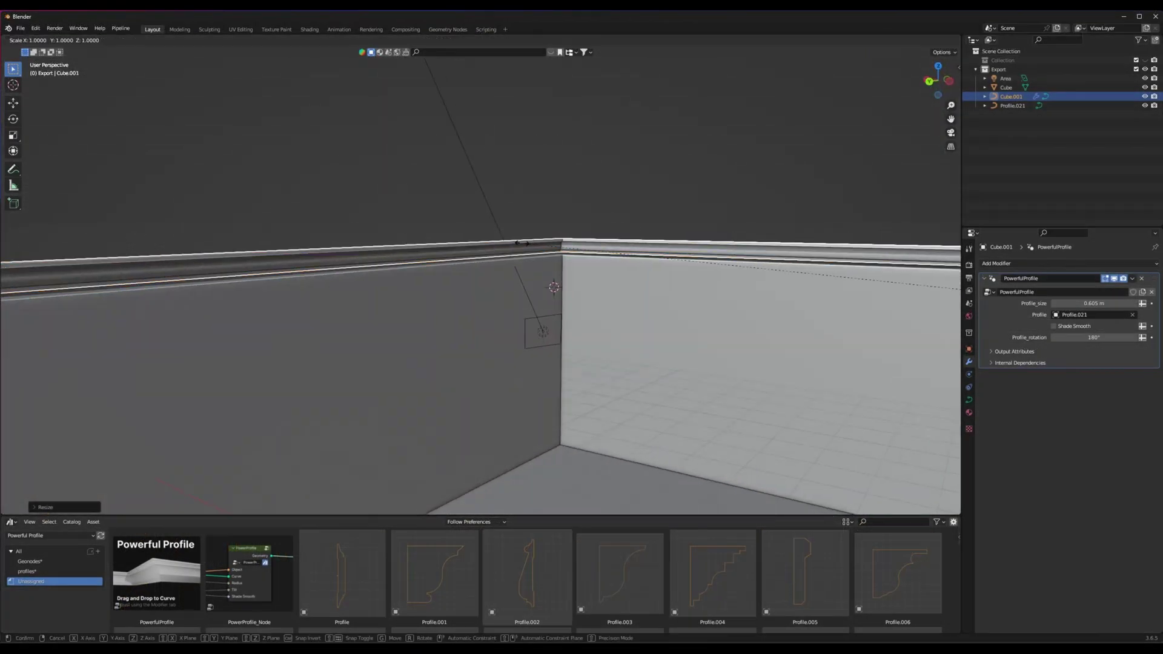
pyautogui.click(523, 243)
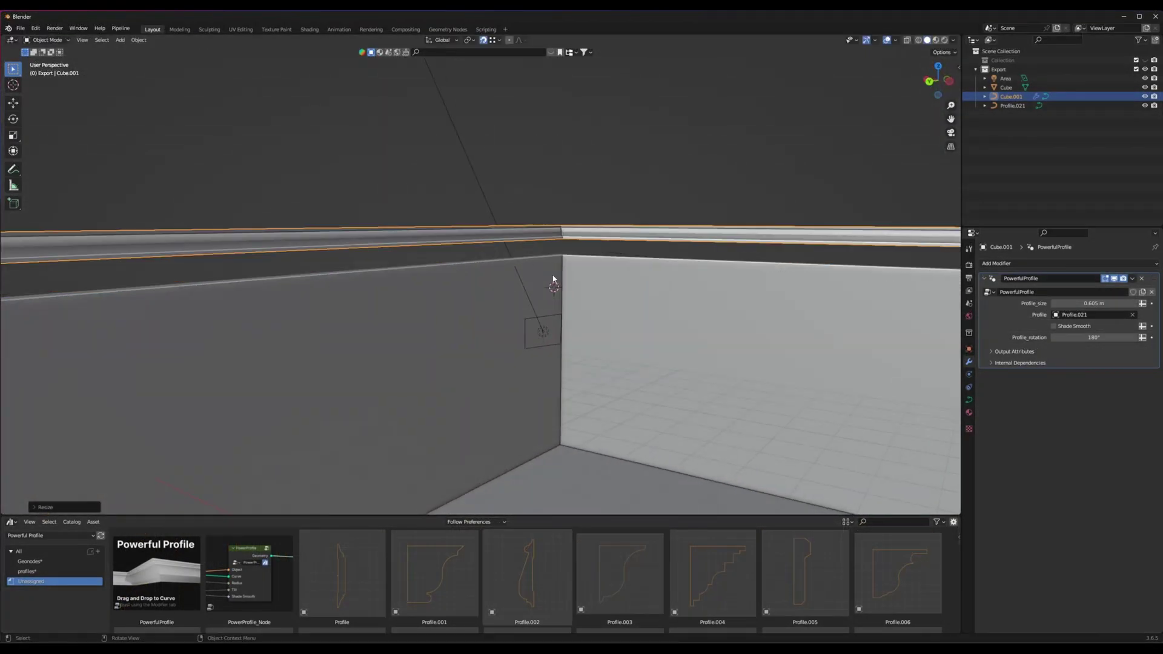
pyautogui.moveTo(553, 277); pyautogui.dragTo(526, 227, button='middle')
pyautogui.scroll(-3, 526, 228)
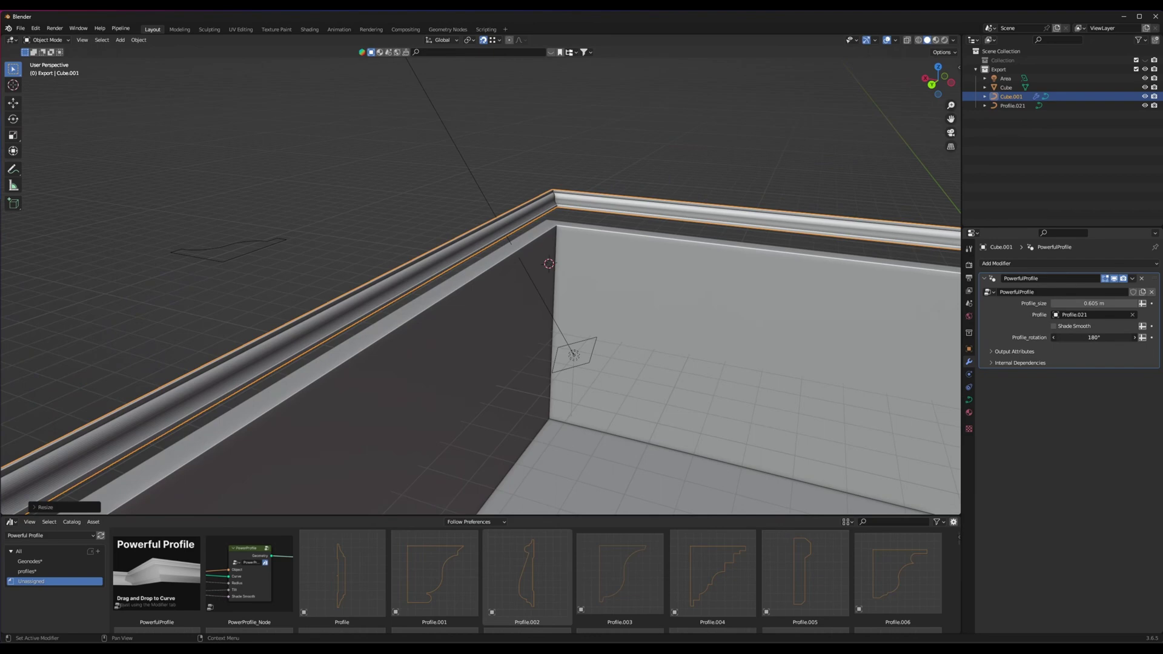
pyautogui.write('0')
pyautogui.press('Return')
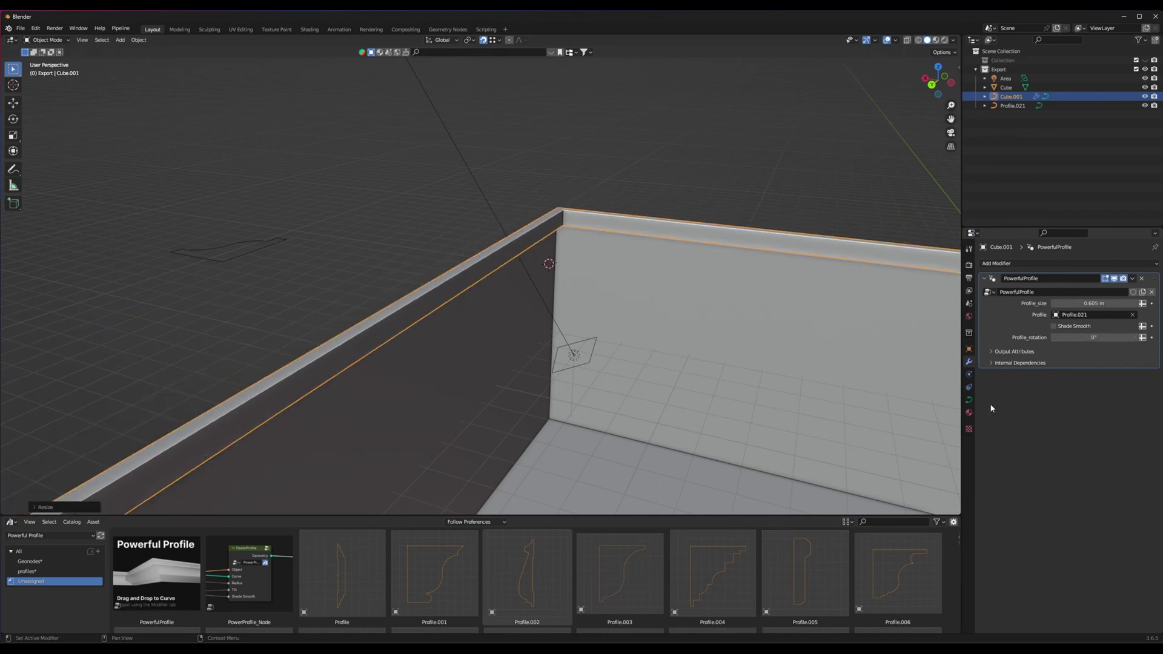
pyautogui.moveTo(433, 288); pyautogui.dragTo(571, 265, button='middle')
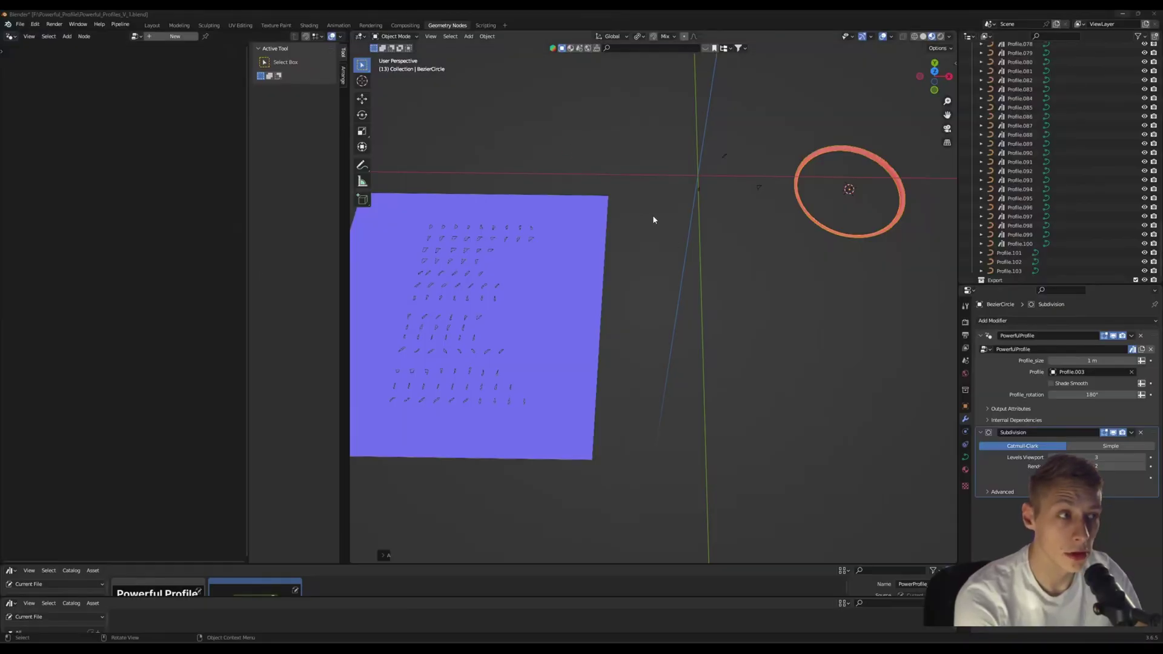
# Examine the profile curves on the blue plane and browse the Profiles asset catalog through to its last entry
pyautogui.keyDown('shift'); pyautogui.moveTo(464, 216); pyautogui.dragTo(591, 264, button='middle'); pyautogui.keyUp('shift')
pyautogui.scroll(6, 590, 263)
pyautogui.keyDown('shift'); pyautogui.moveTo(614, 401); pyautogui.dragTo(586, 325, button='middle'); pyautogui.keyUp('shift')
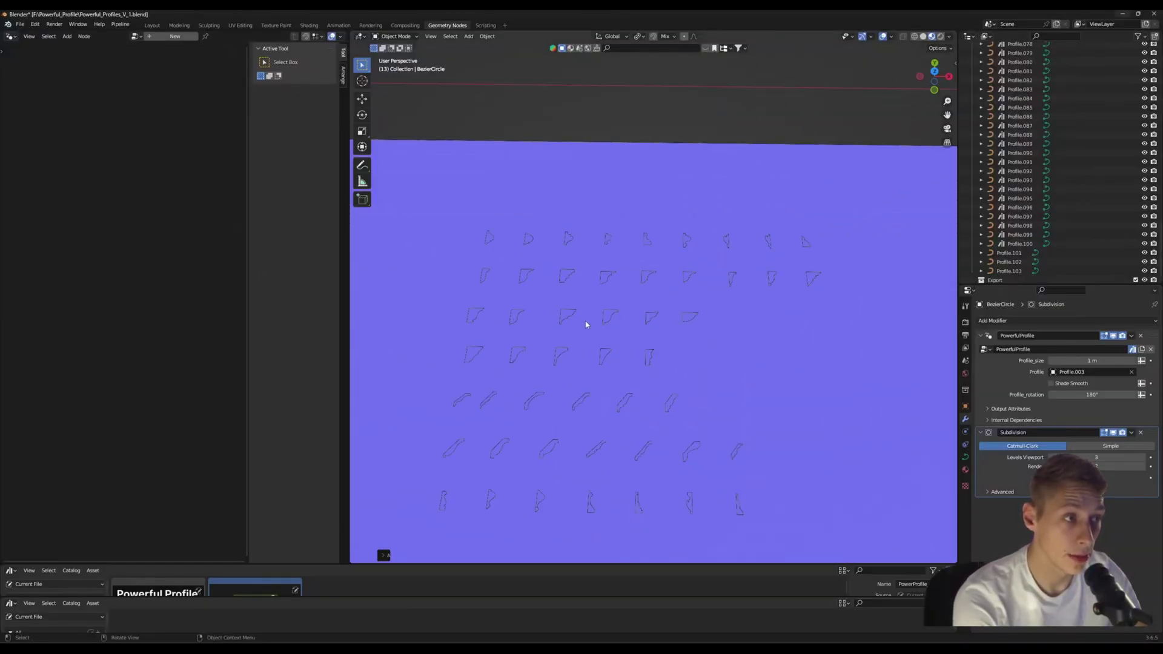
pyautogui.scroll(5, 587, 324)
pyautogui.scroll(-5, 686, 306)
pyautogui.moveTo(766, 308); pyautogui.dragTo(602, 296, button='middle')
pyautogui.scroll(4, 602, 296)
pyautogui.moveTo(324, 563); pyautogui.dragTo(325, 293)
pyautogui.scroll(-6, 585, 417)
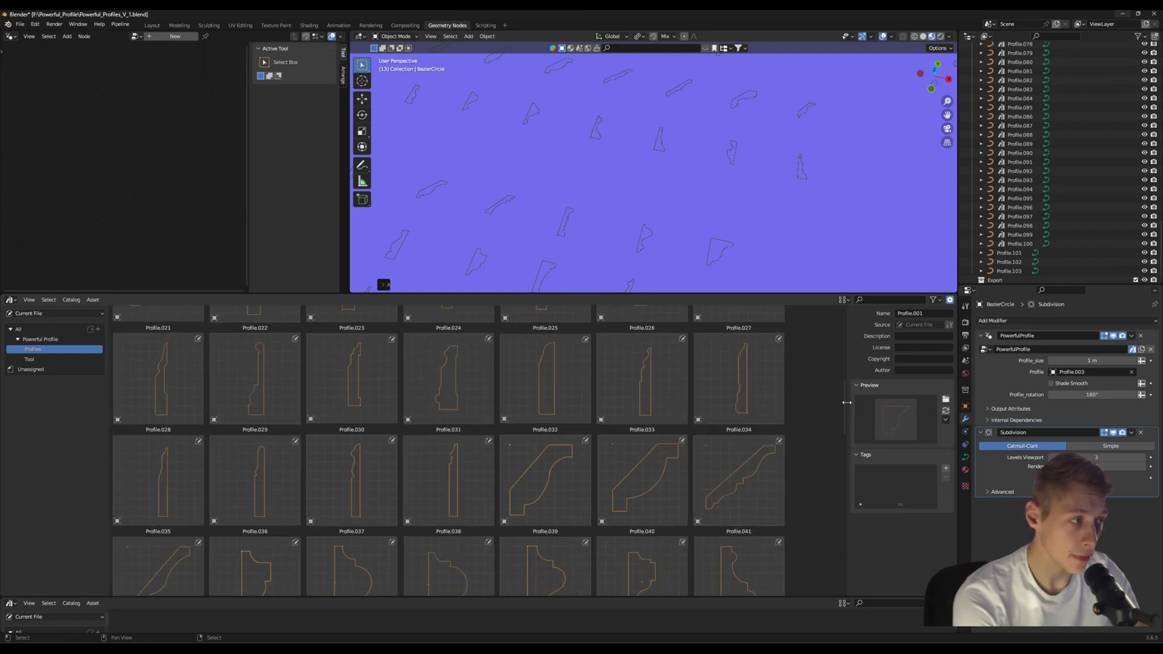
pyautogui.moveTo(846, 399); pyautogui.dragTo(823, 570)
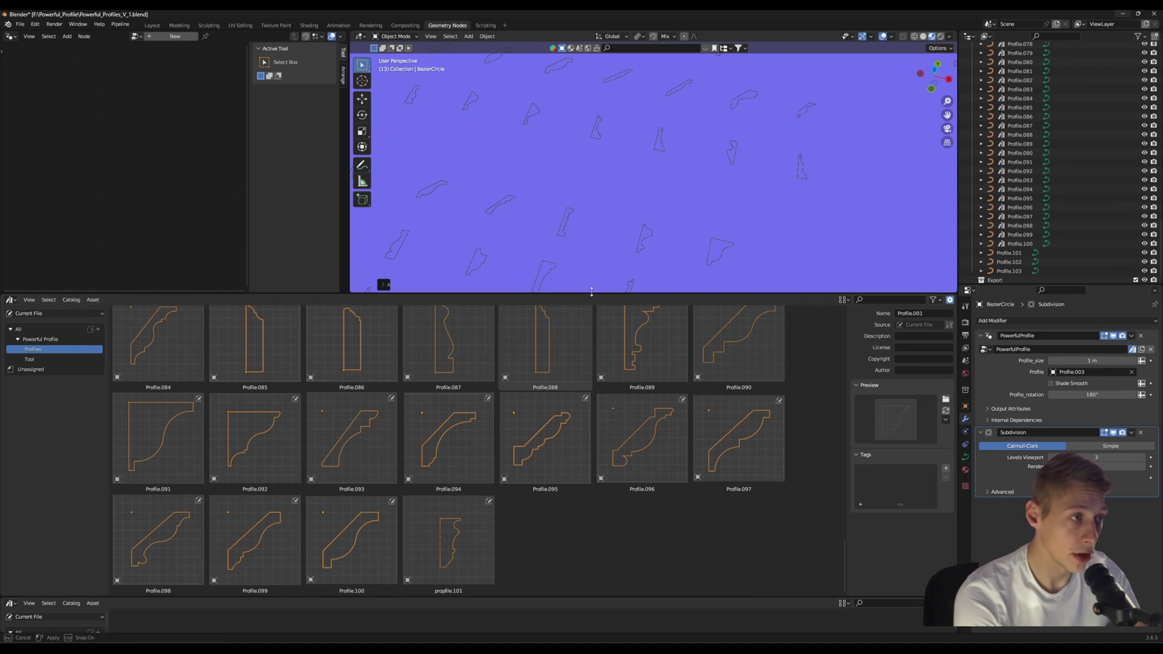
pyautogui.moveTo(591, 295); pyautogui.dragTo(589, 427)
# Add a single-vertex mesh object at the 3D cursor
pyautogui.scroll(-7, 579, 344)
pyautogui.keyDown('shift'); pyautogui.moveTo(794, 274); pyautogui.dragTo(595, 333, button='middle'); pyautogui.keyUp('shift')
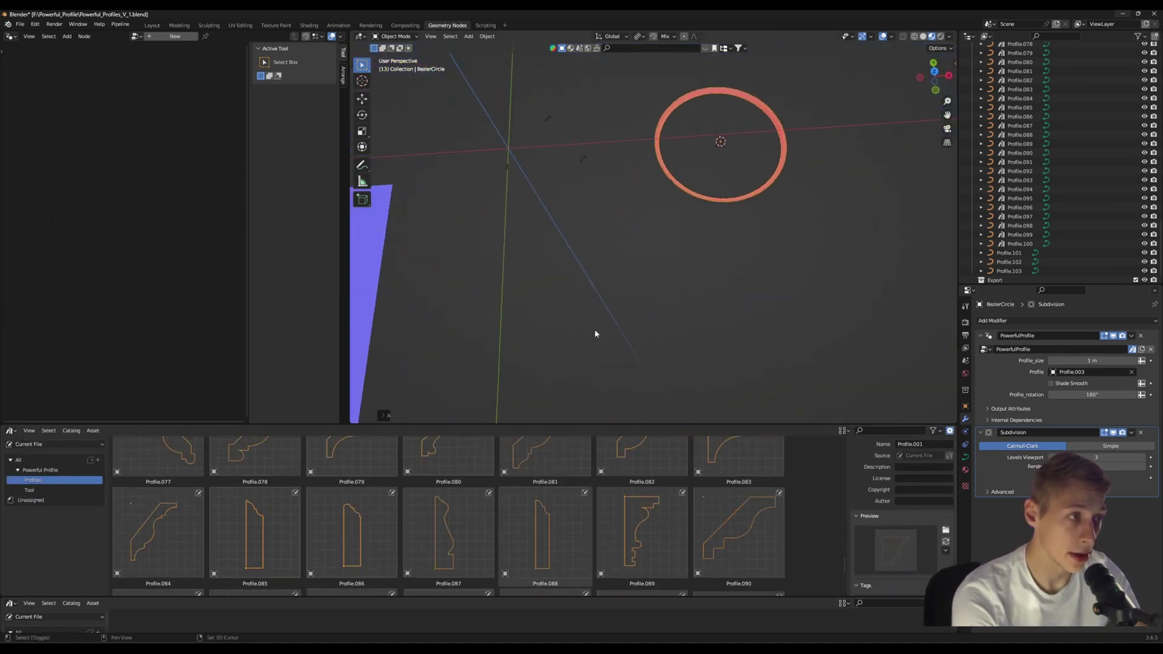
pyautogui.hotkey('shift', 'a')
pyautogui.moveTo(599, 328)
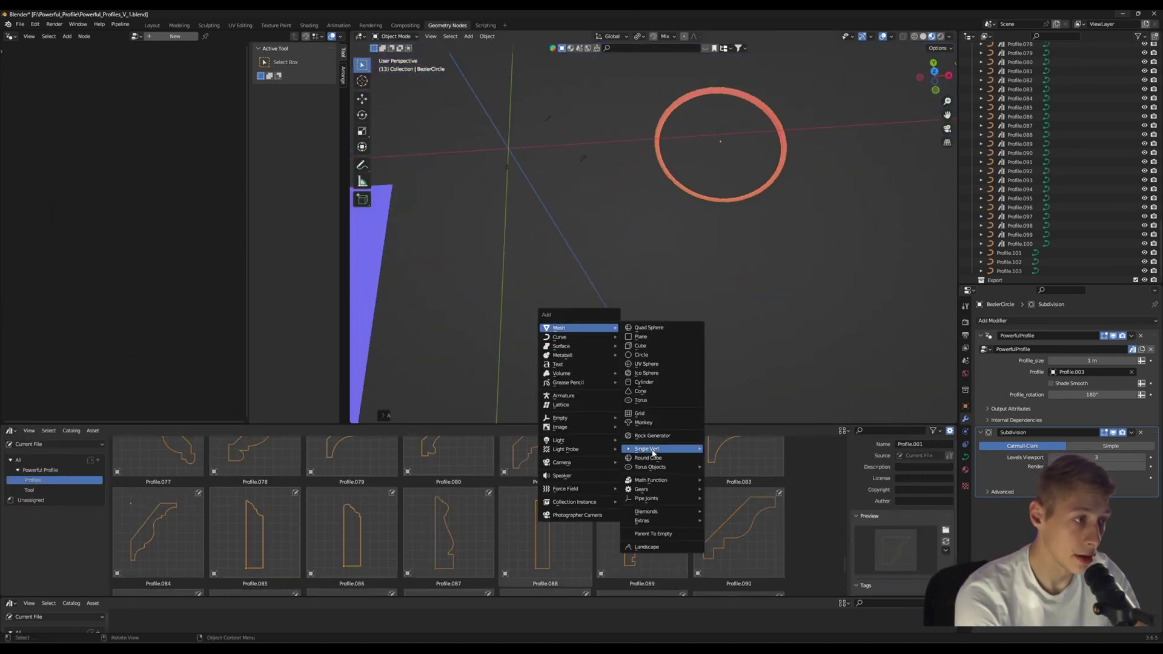
pyautogui.moveTo(653, 453)
pyautogui.click(736, 450)
# In top view, extrude the profile's straight back edge downward along Y and continue with the short foot and concave curve
pyautogui.press('KP_7')
pyautogui.scroll(6, 648, 310)
pyautogui.press('e')
pyautogui.press('y')
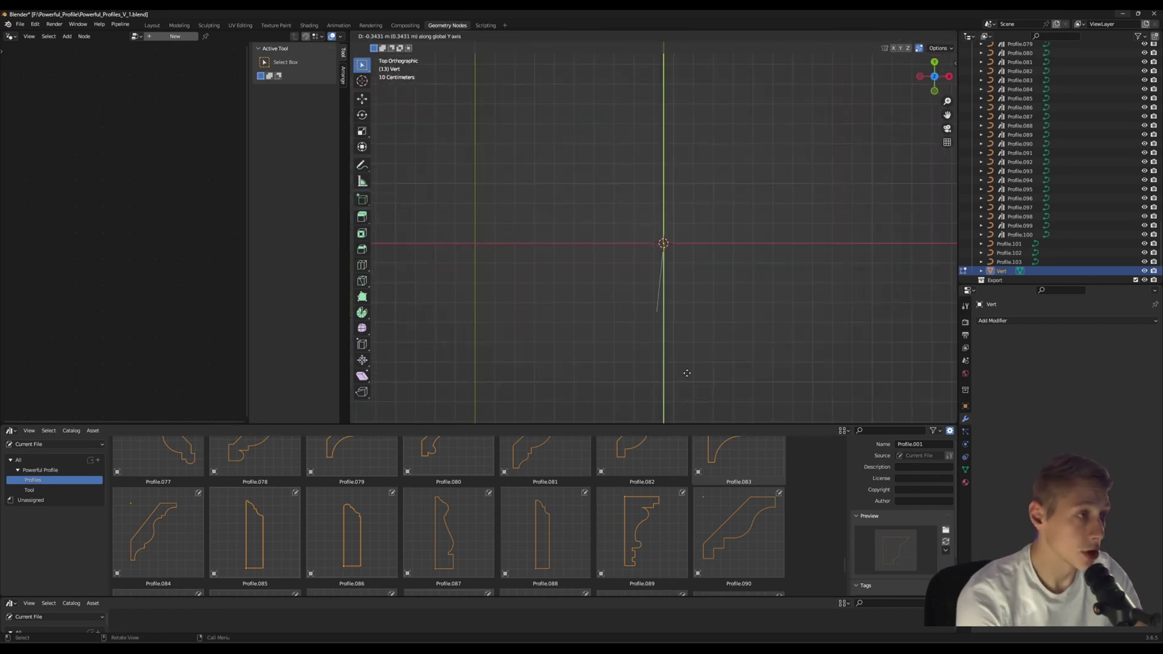
pyautogui.click(688, 367)
pyautogui.press('Tab')
pyautogui.click(678, 309)
pyautogui.scroll(-2, 696, 275)
# Extrude the profile's stepped upper part and straight top edge, closing the outline at the back edge
pyautogui.press('e')
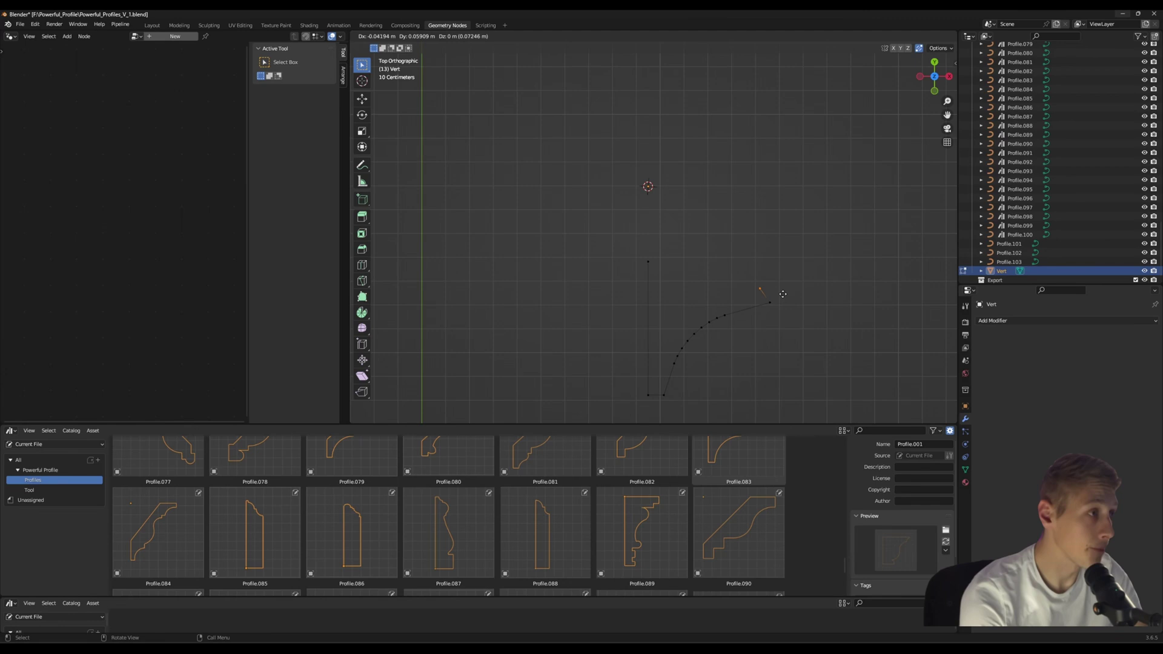
pyautogui.click(797, 270)
pyautogui.press('e')
pyautogui.press('y')
pyautogui.click(795, 224)
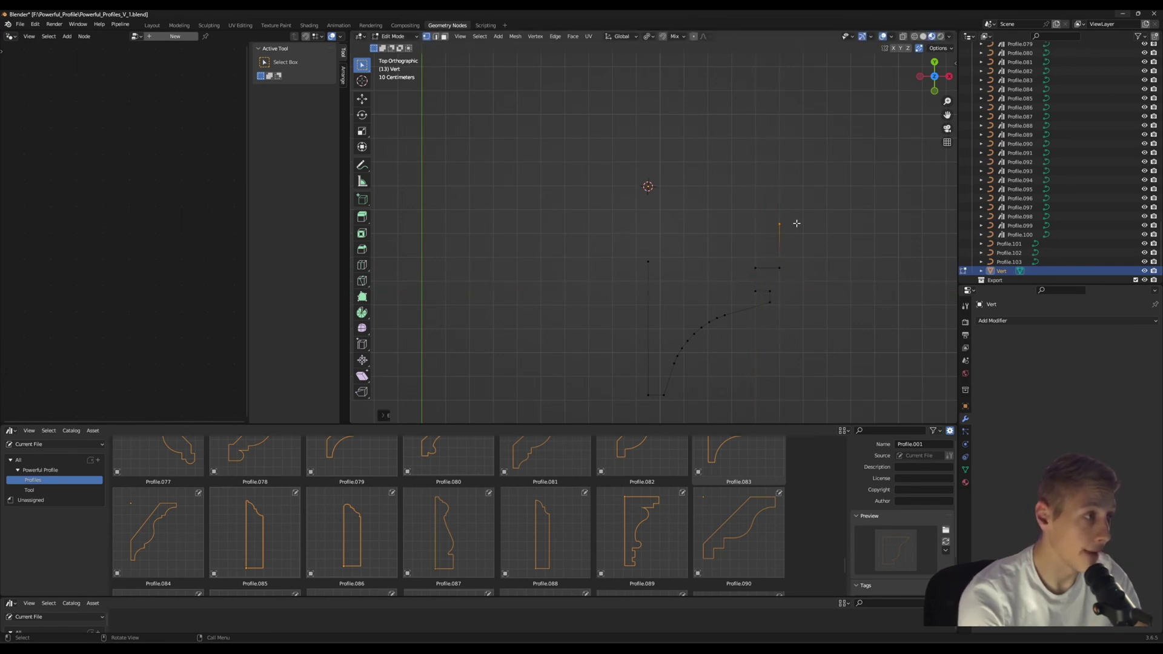
pyautogui.press('e')
pyautogui.press('x')
pyautogui.click(650, 249)
pyautogui.moveTo(624, 205); pyautogui.dragTo(639, 232)
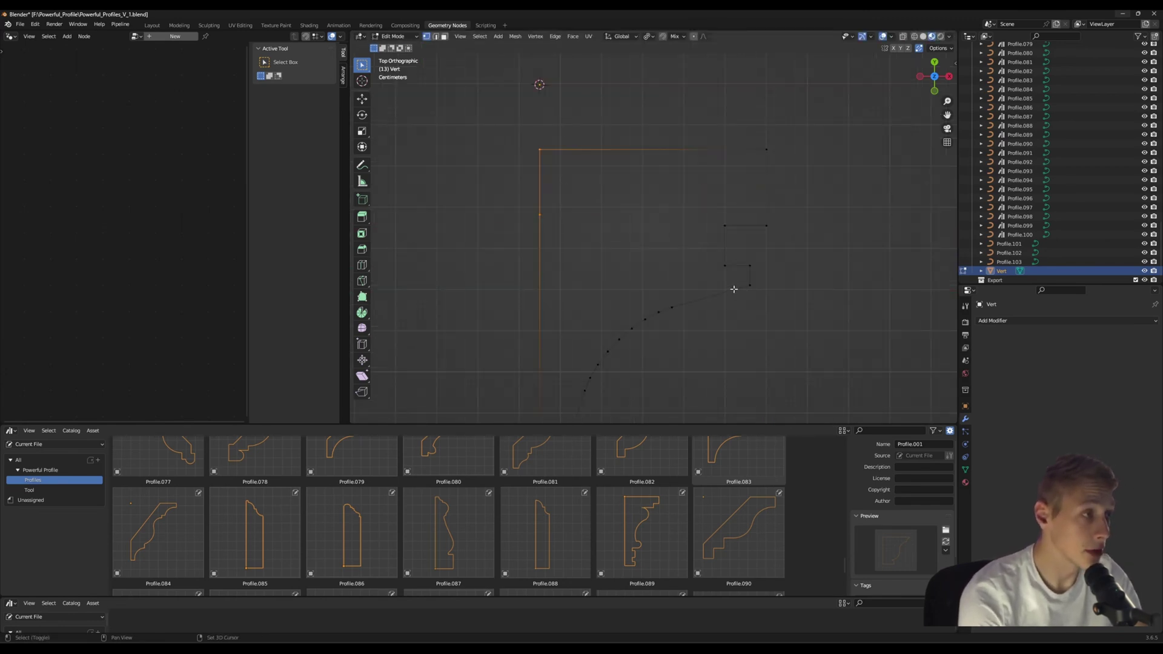
# Vertex-bevel the outer corner just above the concave curve and the notch's upper inner corner into rounded arcs
pyautogui.hotkey('ctrl', 'shift', 'b')
pyautogui.click(783, 291)
pyautogui.click(704, 212)
pyautogui.hotkey('ctrl', 'shift', 'b')
pyautogui.click(727, 221)
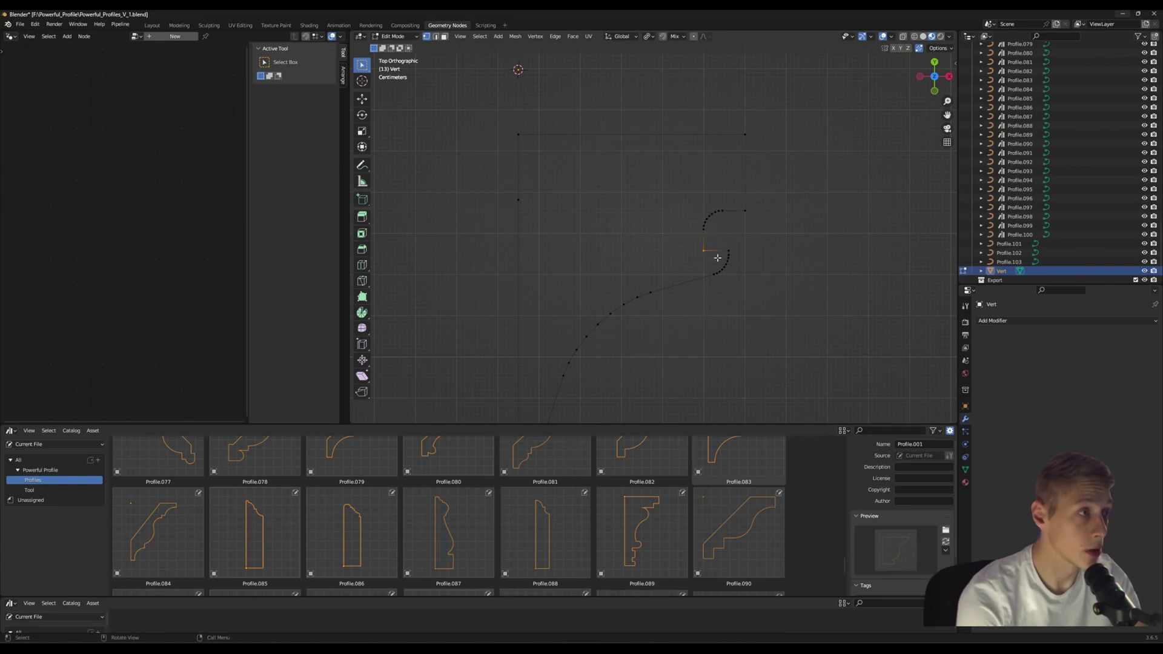
# Round the notch's lower inner corner and the outer corner below the top edge with vertex bevels, then return to Object Mode
pyautogui.click(706, 251)
pyautogui.hotkey('ctrl', 'shift', 'b')
pyautogui.click(731, 180)
pyautogui.moveTo(731, 178); pyautogui.dragTo(770, 225)
pyautogui.hotkey('ctrl', 'shift', 'b')
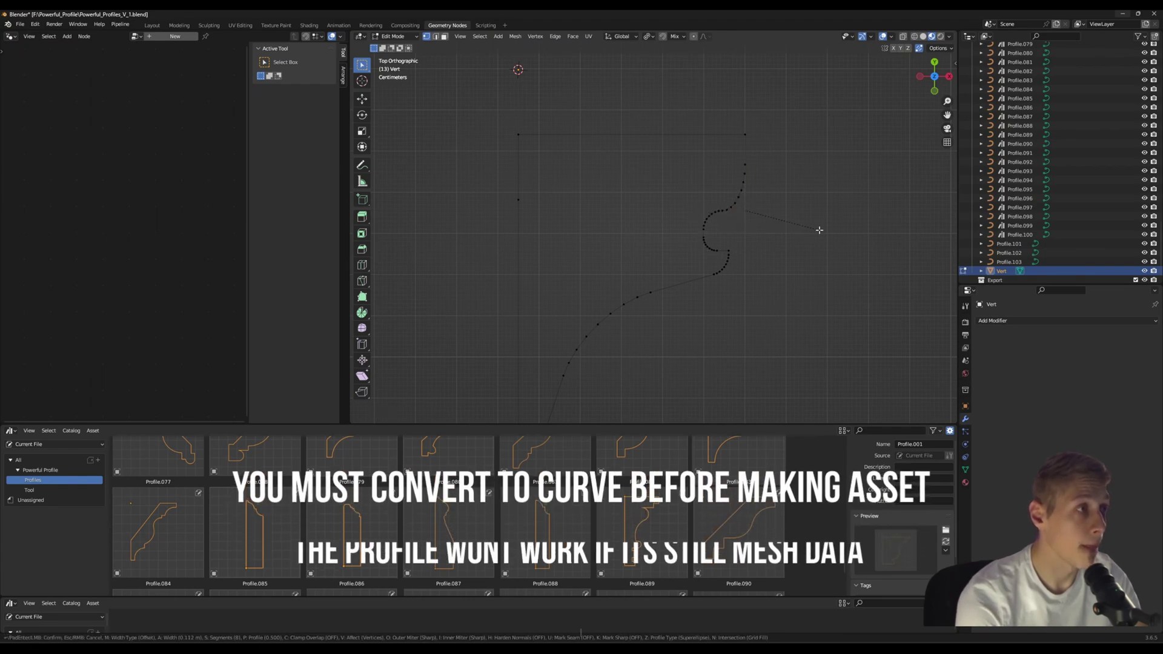
pyautogui.click(818, 231)
pyautogui.press('Tab')
pyautogui.scroll(-4, 693, 288)
pyautogui.moveTo(692, 257)
pyautogui.keyDown('shift'); pyautogui.mouseDown(button='middle')
pyautogui.moveTo(689, 281)
pyautogui.moveTo(703, 262)
pyautogui.moveTo(684, 279)
pyautogui.mouseUp(button='middle'); pyautogui.keyUp('shift')
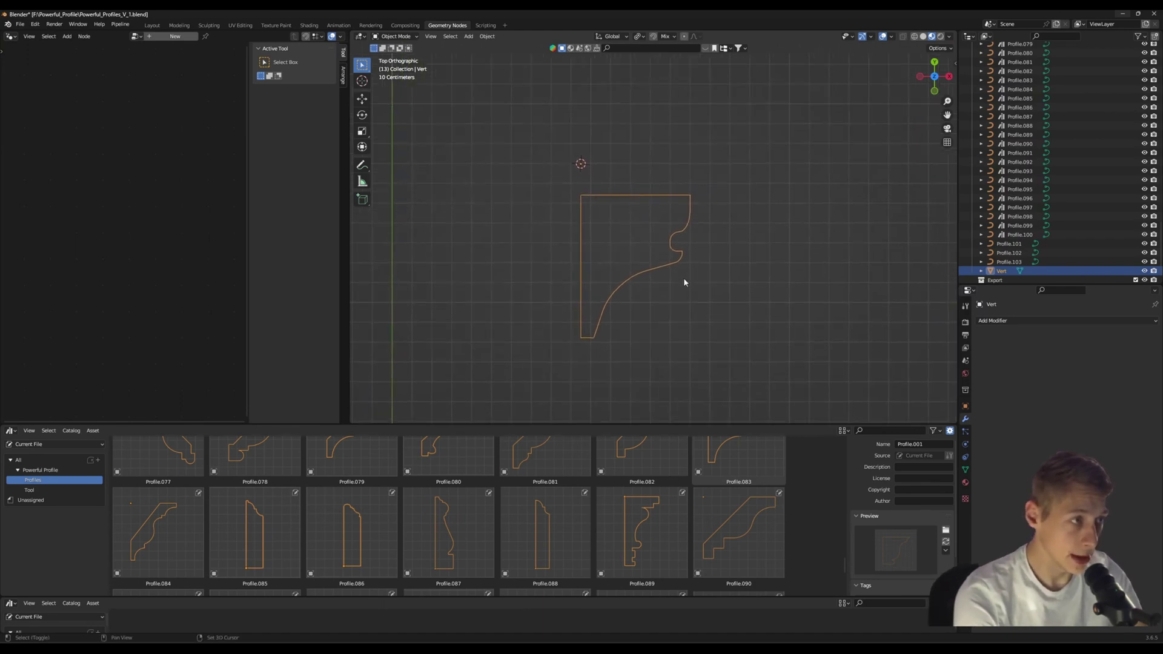
# Move only the profile's origin, snapping it to the corner where the back edge meets the top edge
pyautogui.hotkey('ctrl', '.')
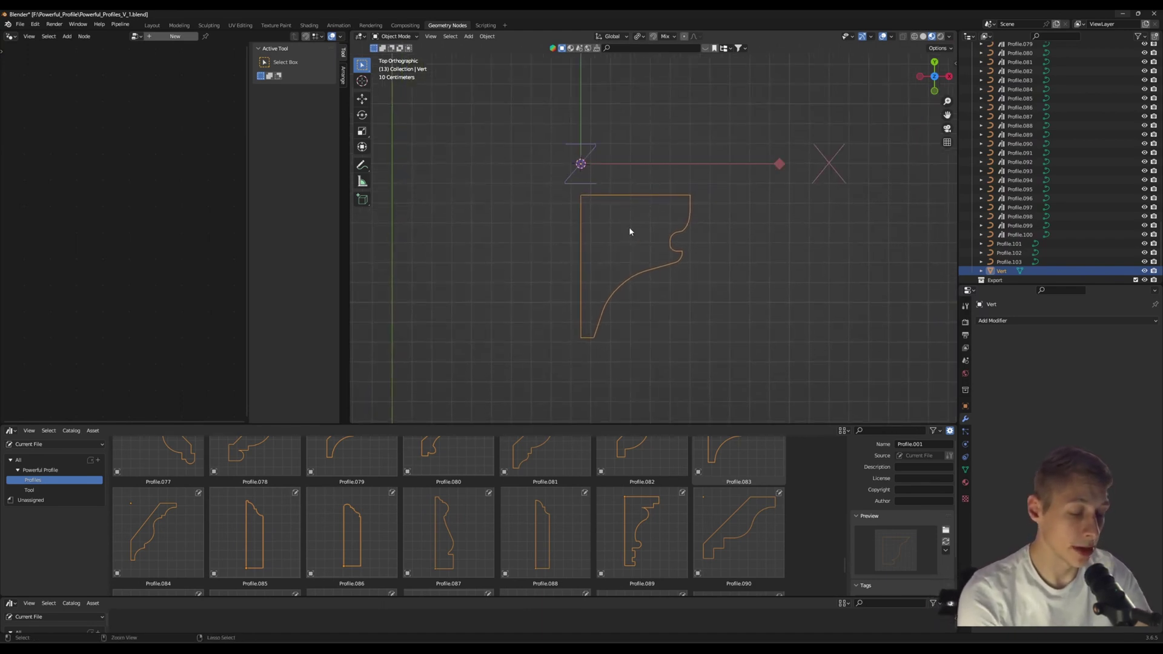
pyautogui.press('g')
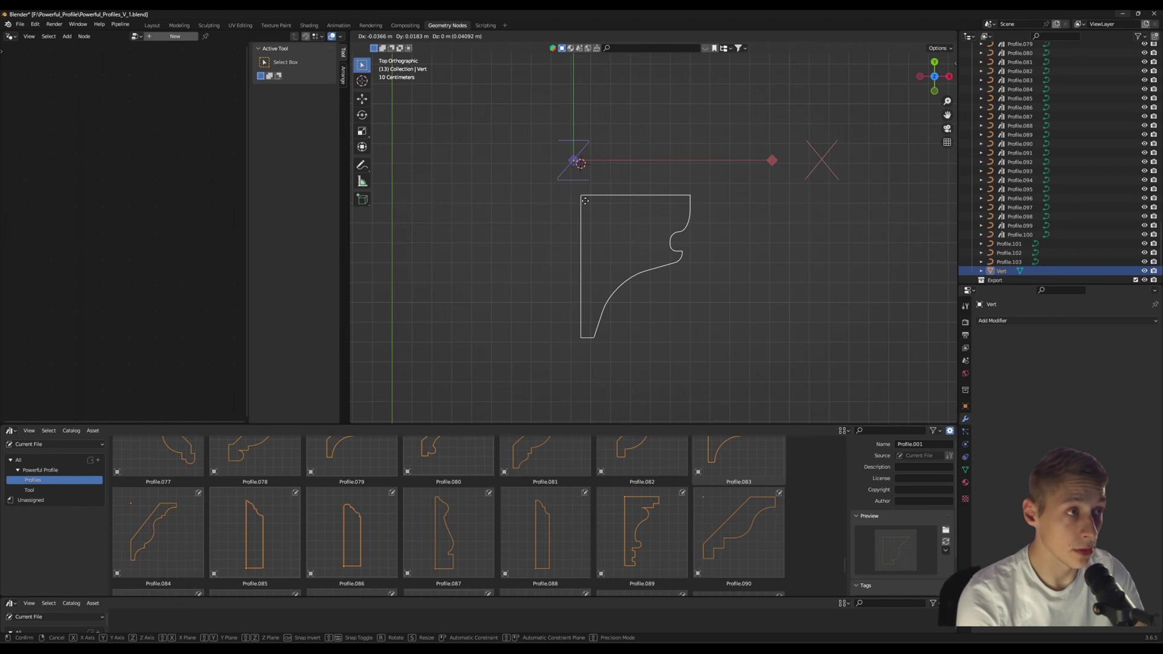
pyautogui.keyDown('ctrl'); pyautogui.click(584, 203); pyautogui.keyUp('ctrl')
pyautogui.scroll(10, 583, 205)
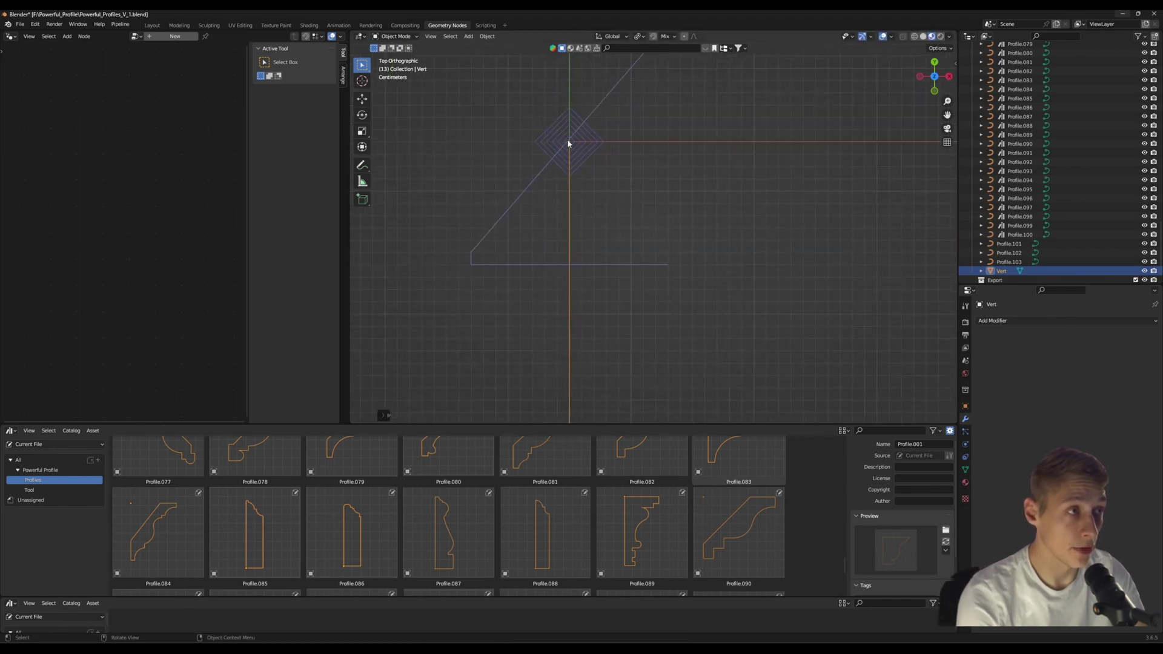
pyautogui.scroll(-5, 568, 144)
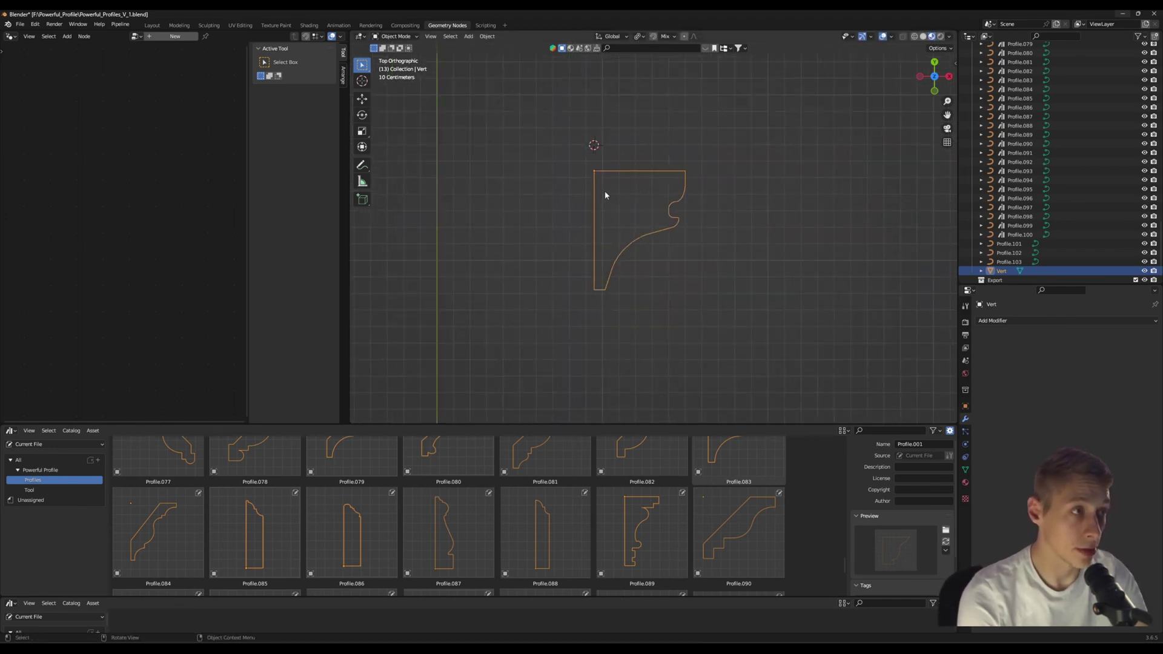
# Move the whole profile down and to the right, clear of the 3D cursor
pyautogui.keyDown('shift'); pyautogui.moveTo(598, 201); pyautogui.dragTo(549, 189, button='middle'); pyautogui.keyUp('shift')
pyautogui.scroll(-5, 595, 199)
pyautogui.keyDown('shift'); pyautogui.moveTo(621, 206); pyautogui.dragTo(601, 217, button='middle'); pyautogui.keyUp('shift')
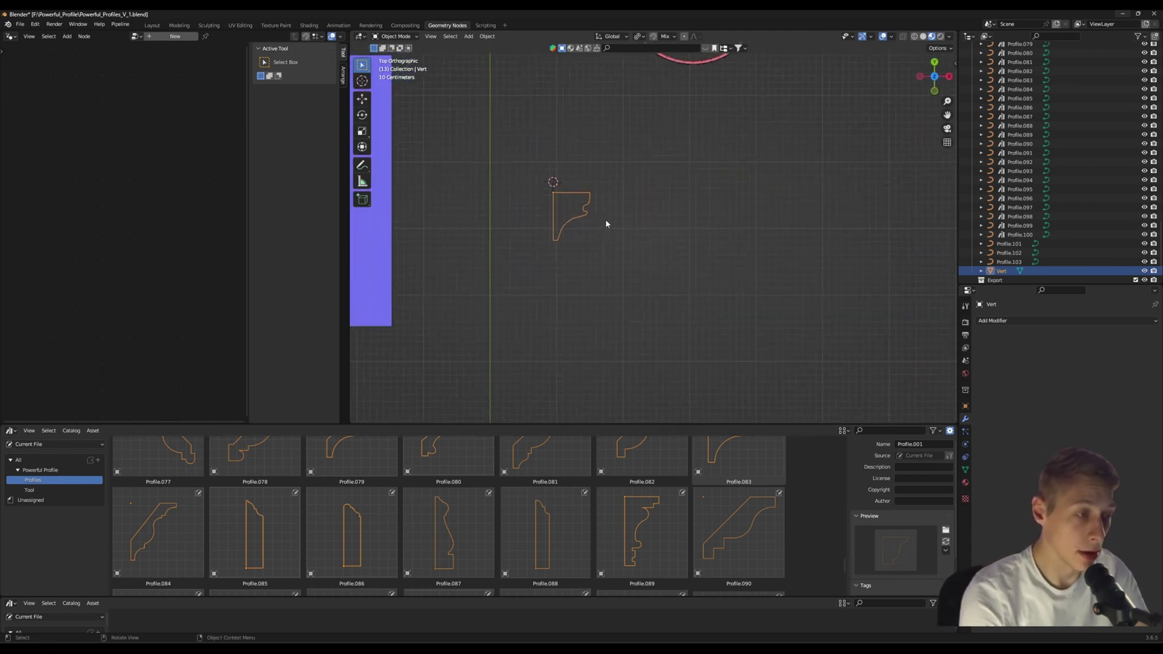
pyautogui.press('g')
pyautogui.click(629, 276)
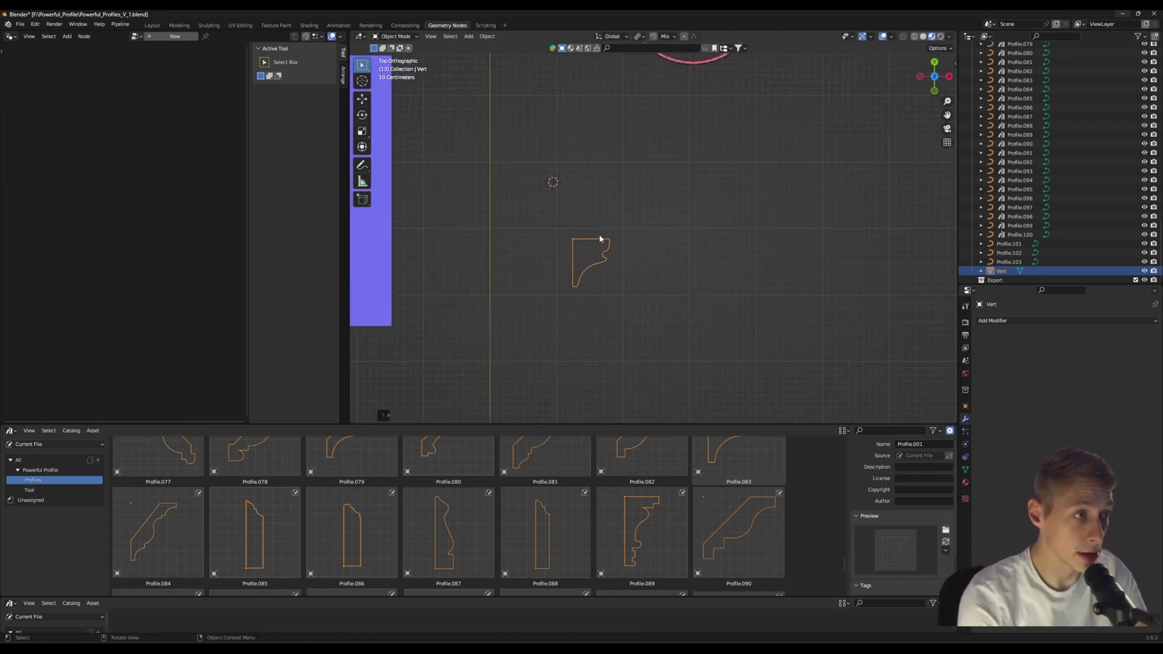
pyautogui.scroll(6, 582, 262)
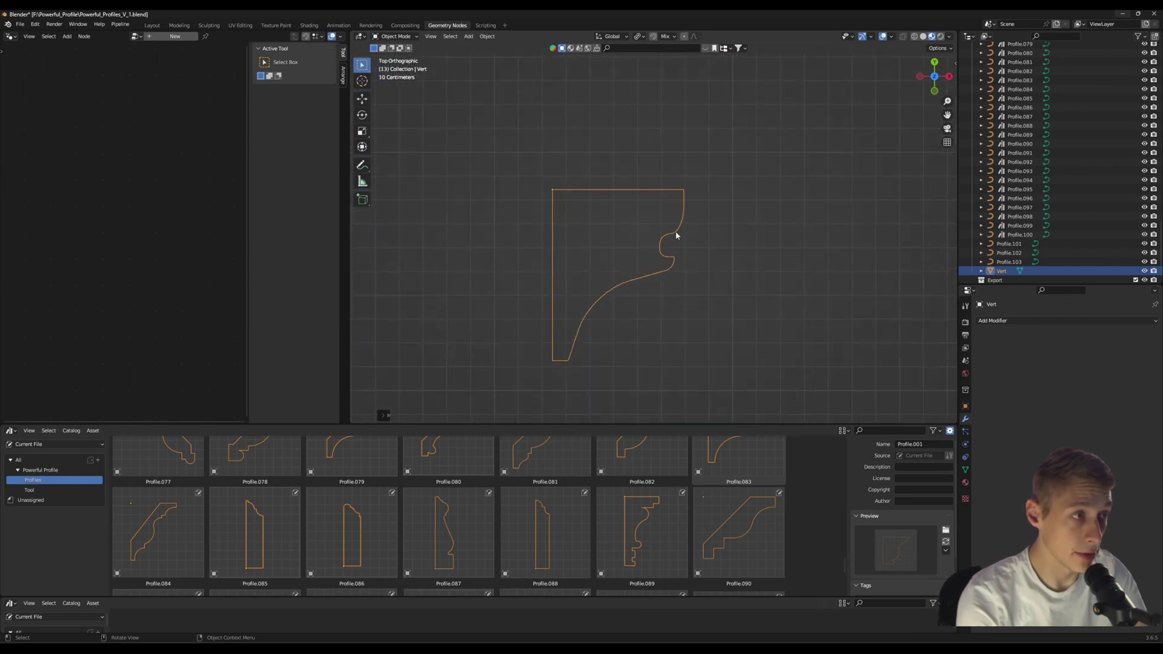
# Scale the profile down slightly with a small shift to the right, and apply its scale
pyautogui.press('s')
pyautogui.press('g')
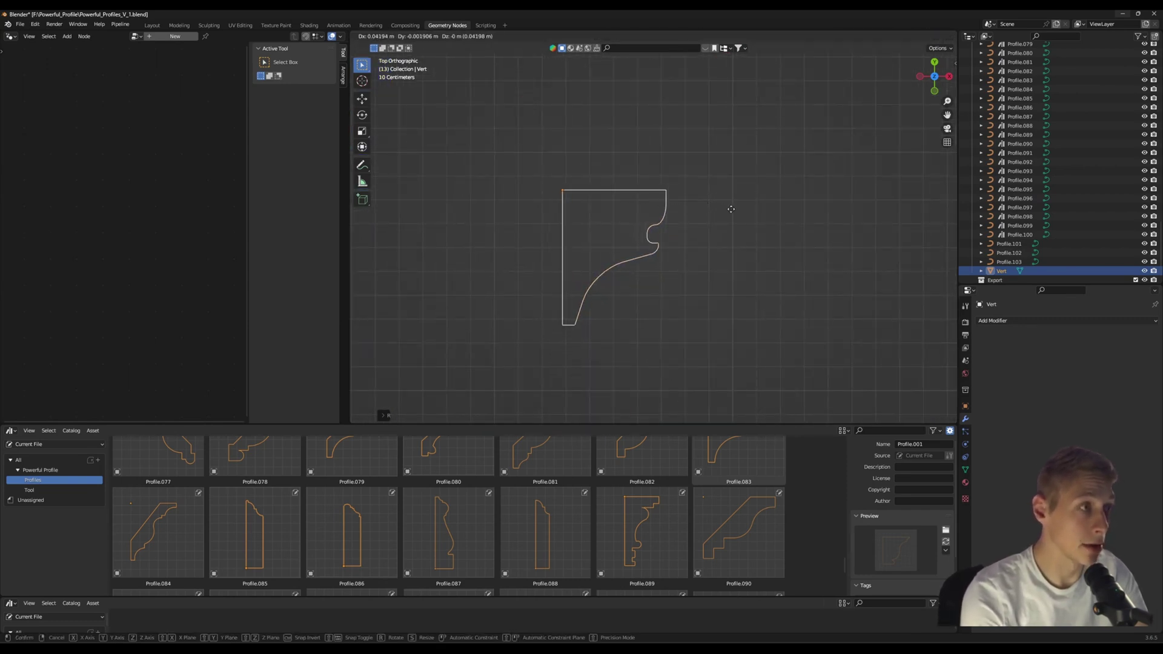
pyautogui.click(734, 213)
pyautogui.scroll(-2, 656, 230)
pyautogui.hotkey('ctrl', 'a')
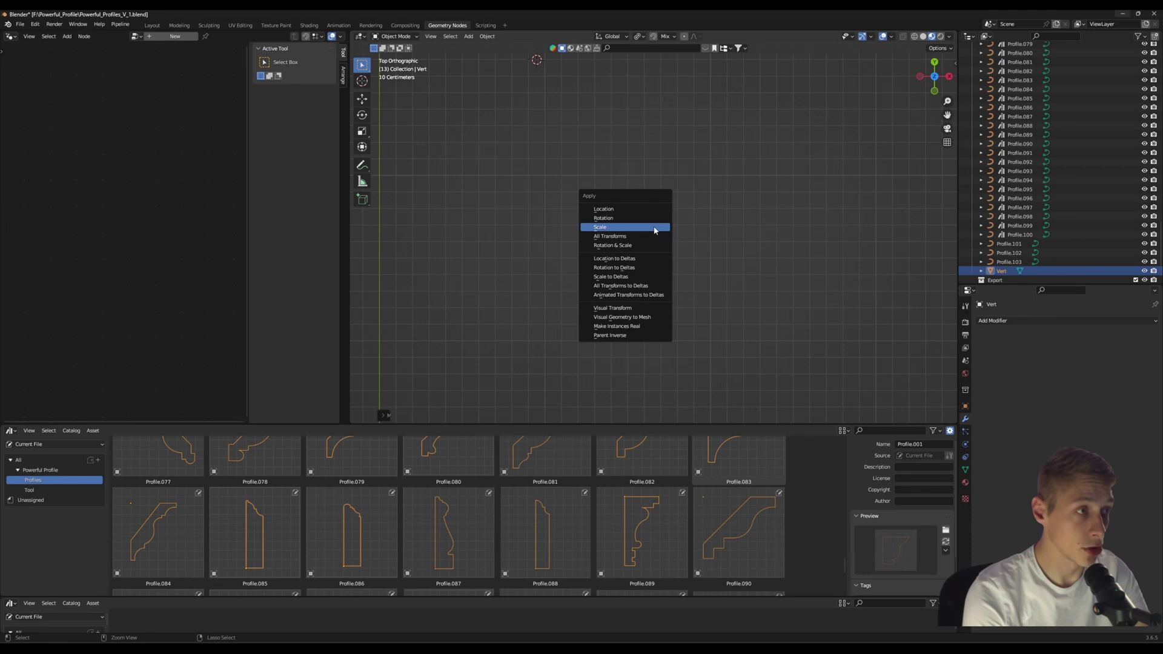
pyautogui.click(654, 230)
# Rename the Vert object as .profile.104
pyautogui.scroll(-2, 654, 233)
pyautogui.keyDown('shift'); pyautogui.moveTo(650, 248); pyautogui.dragTo(641, 266, button='middle'); pyautogui.keyUp('shift')
pyautogui.scroll(1, 645, 284)
pyautogui.doubleClick(1021, 272)
pyautogui.write('profile.104')
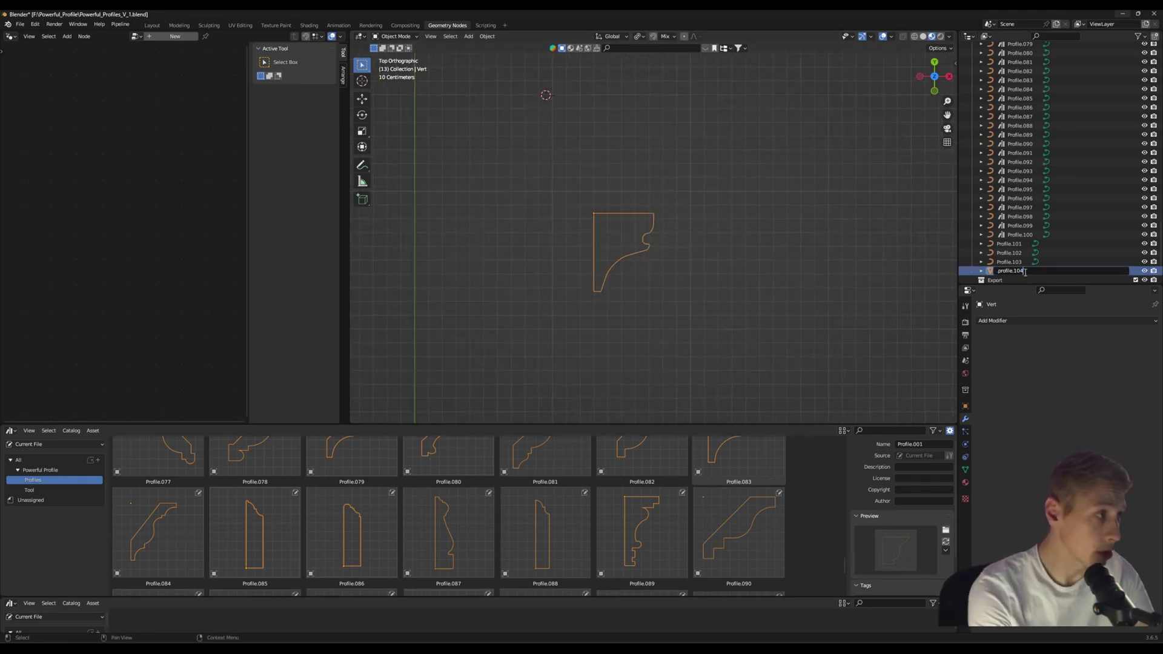
pyautogui.scroll(-1, 631, 286)
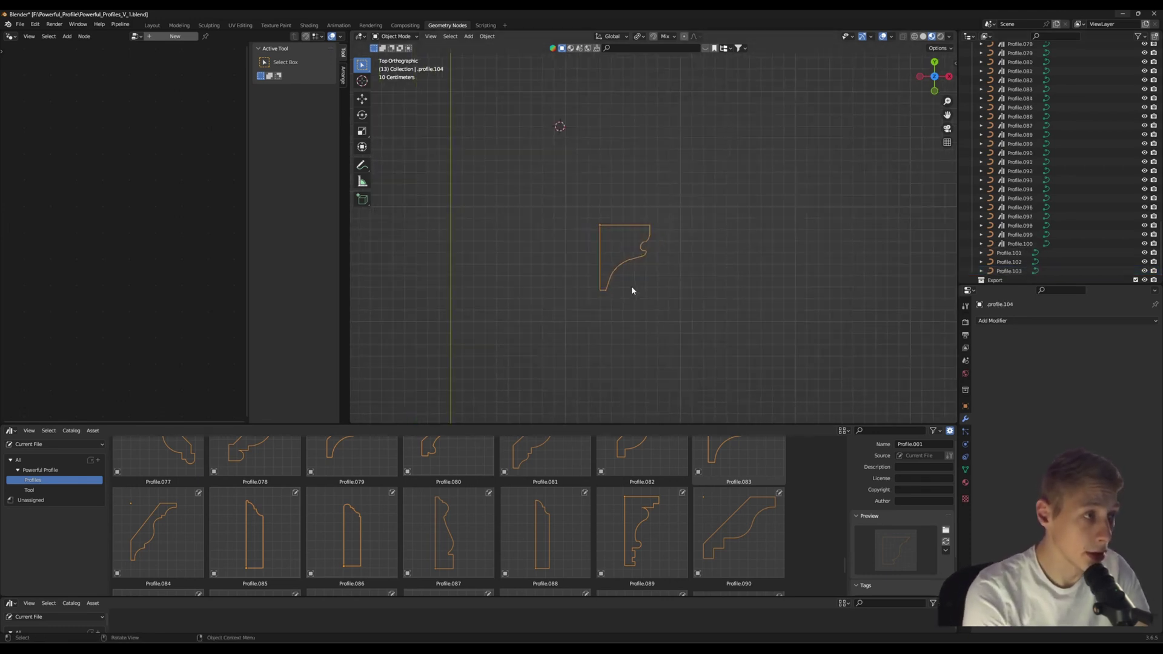
# Mark the .profile.104 object as an asset
pyautogui.scroll(-5, 784, 539)
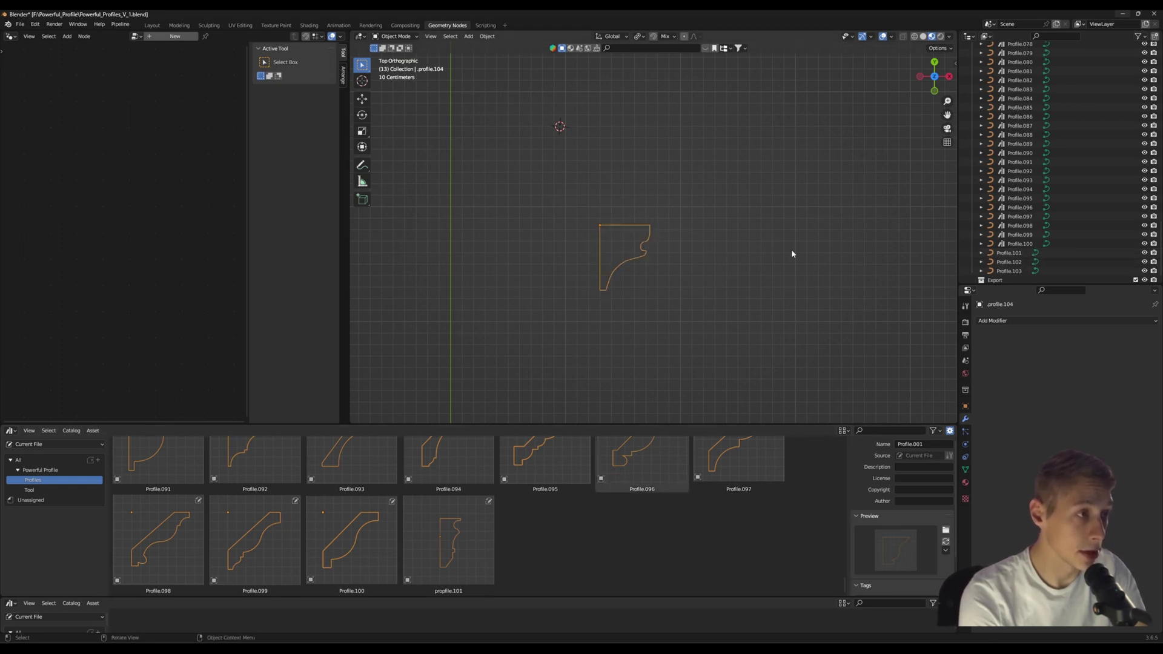
pyautogui.press('`')
pyautogui.rightClick(1006, 68)
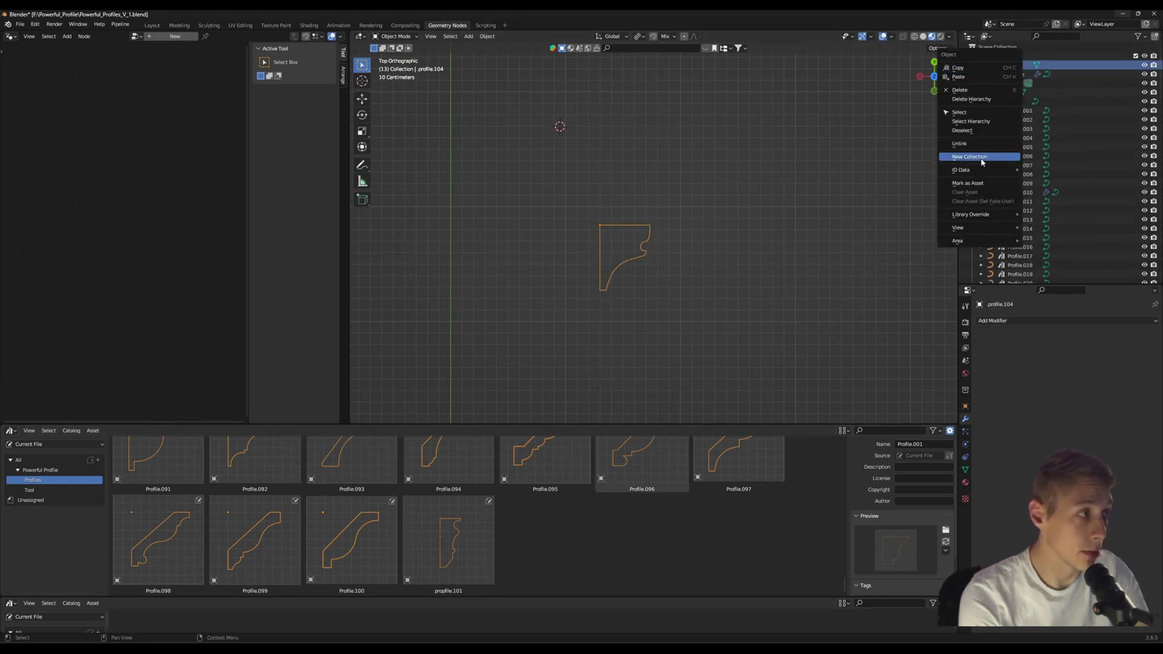
pyautogui.click(972, 182)
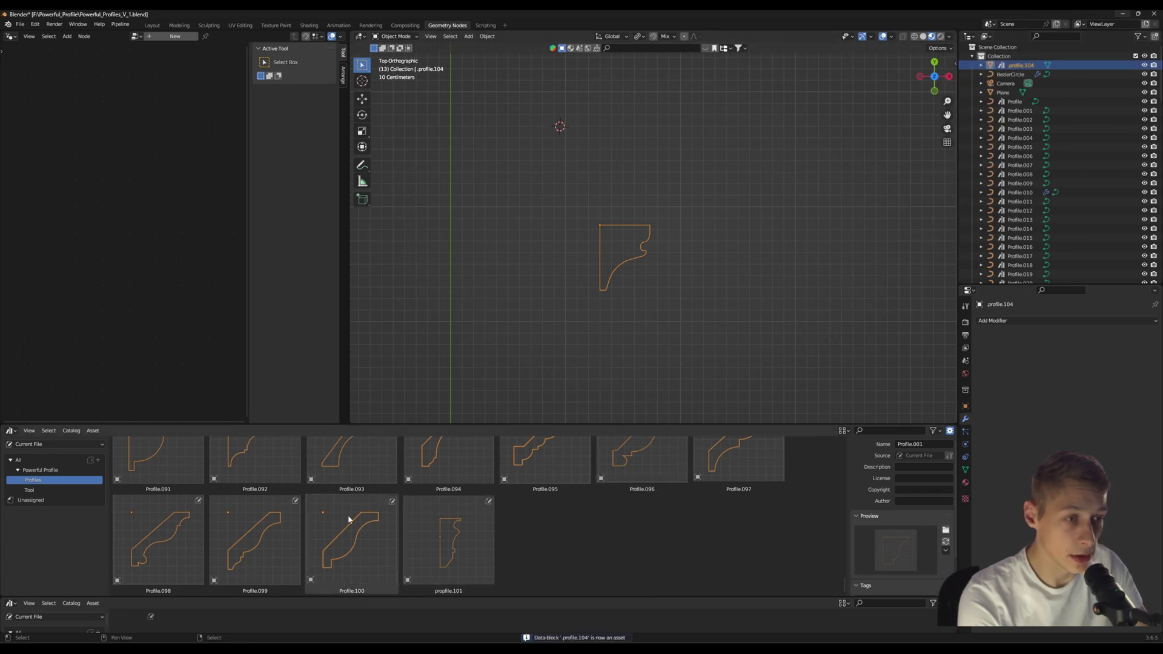
# Load 29_10_2023.png from the Pictures folder as the custom preview of the unassigned .profile.104 asset
pyautogui.click(30, 501)
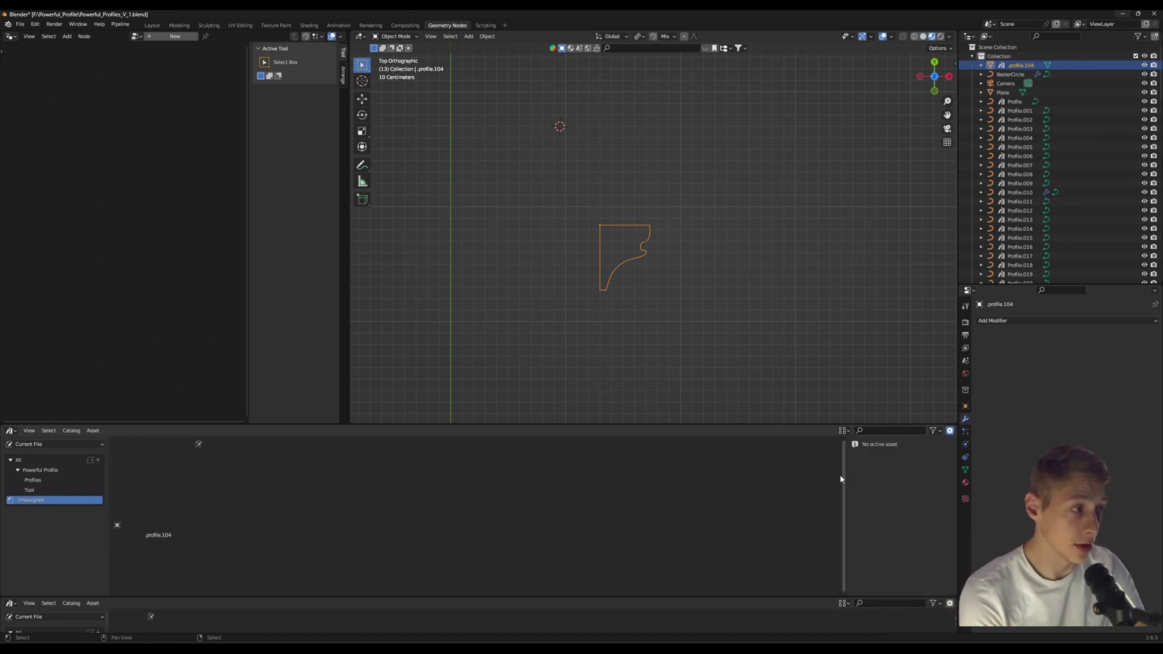
pyautogui.click(189, 497)
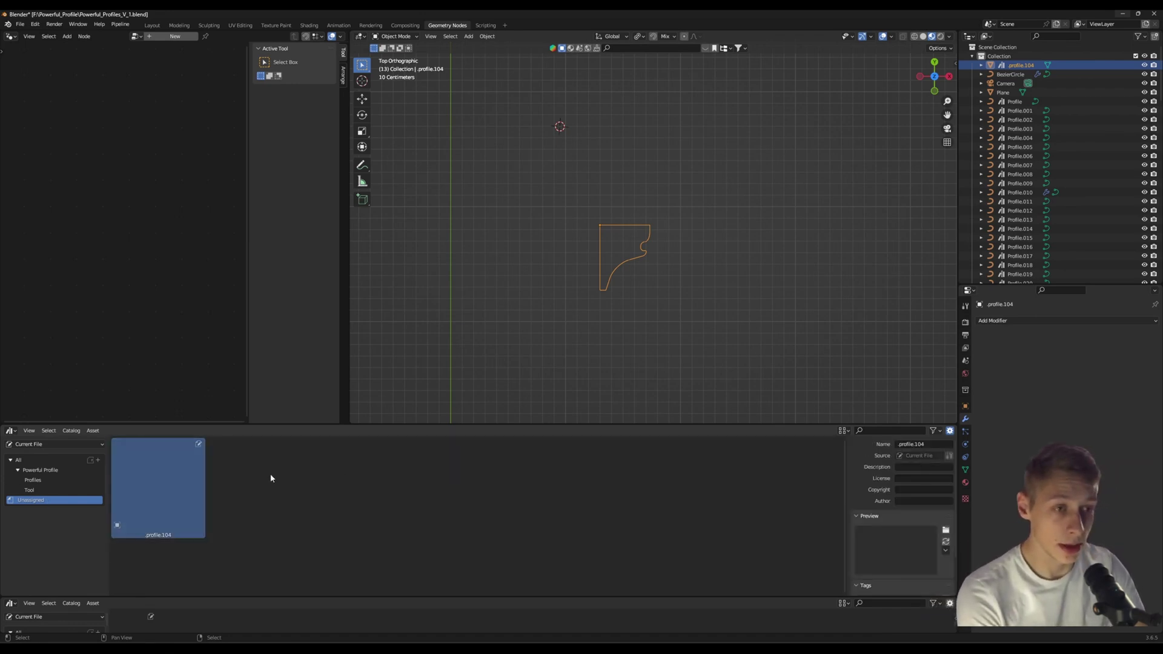
pyautogui.click(945, 530)
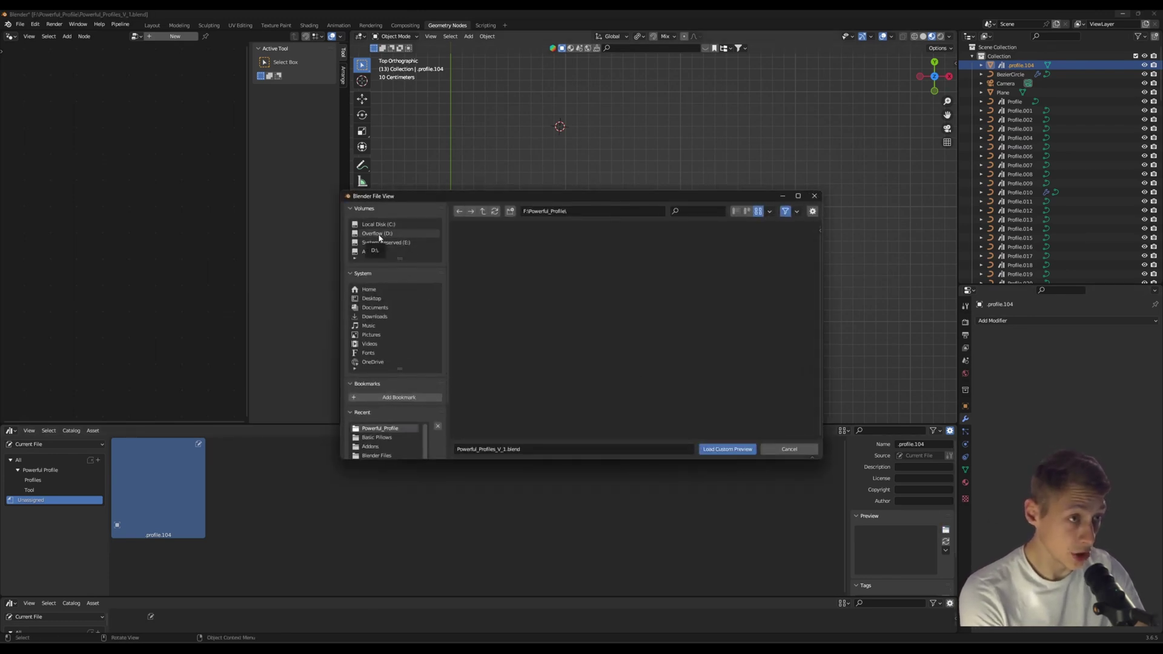
pyautogui.click(370, 335)
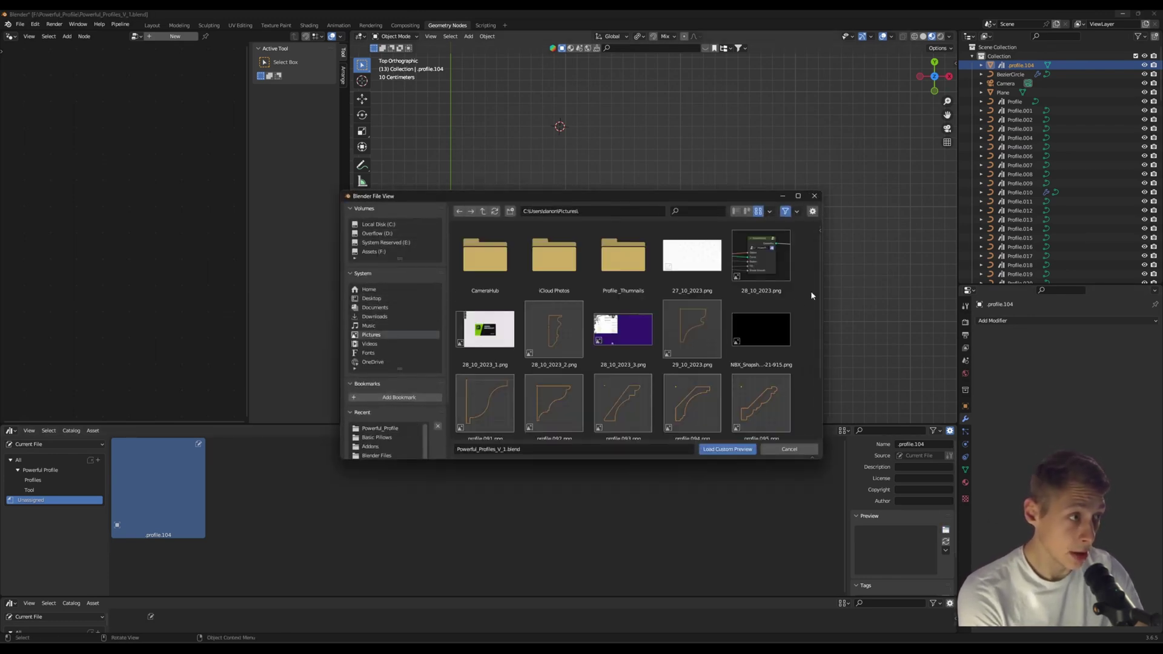
pyautogui.doubleClick(705, 341)
# Assign the .profile.104 asset to the Profiles catalog and browse that catalog to its end
pyautogui.moveTo(166, 467); pyautogui.dragTo(38, 481)
pyautogui.click(60, 479)
pyautogui.scroll(-5, 814, 486)
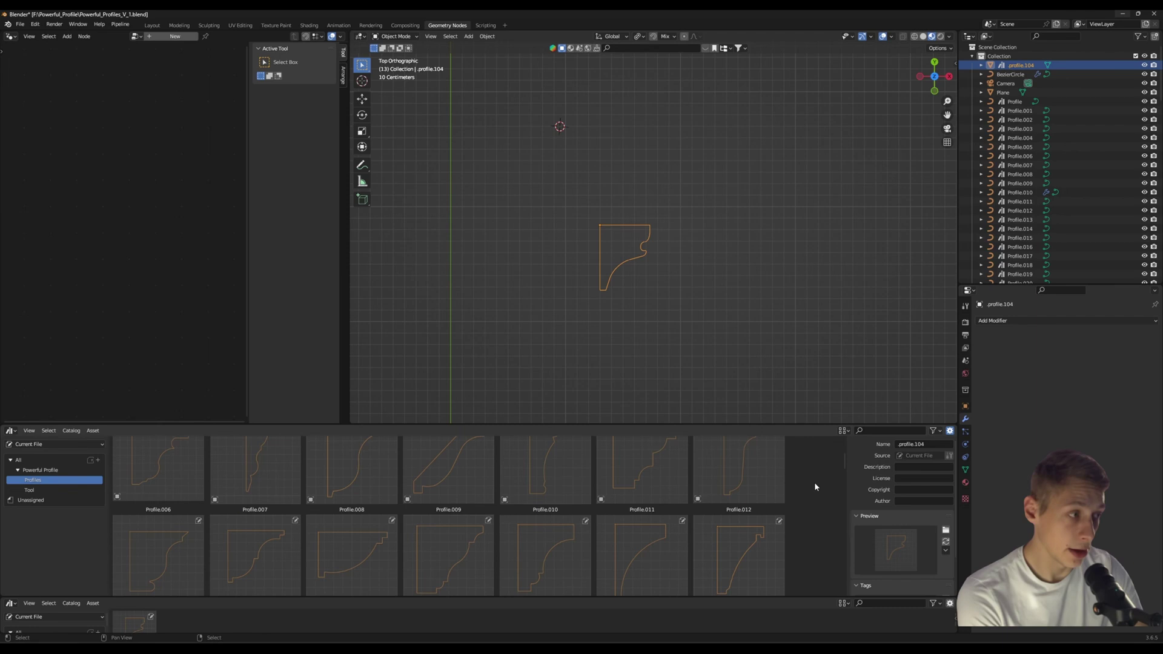
pyautogui.moveTo(841, 462); pyautogui.dragTo(844, 538)
pyautogui.moveTo(844, 457); pyautogui.dragTo(844, 590)
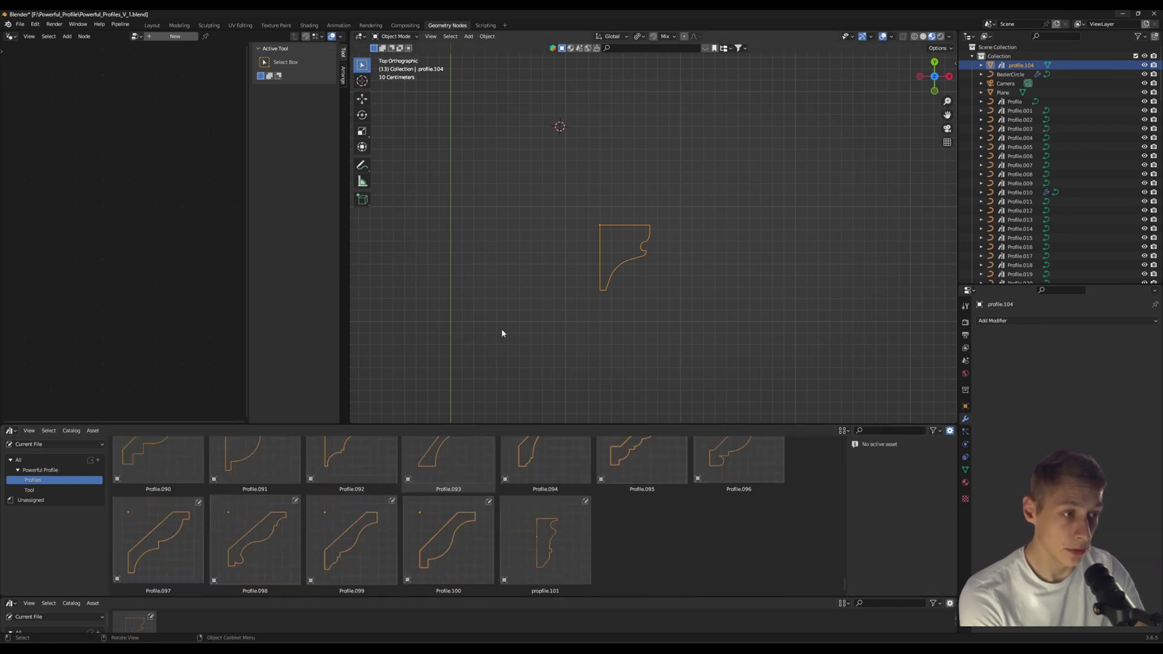
pyautogui.scroll(2, 651, 532)
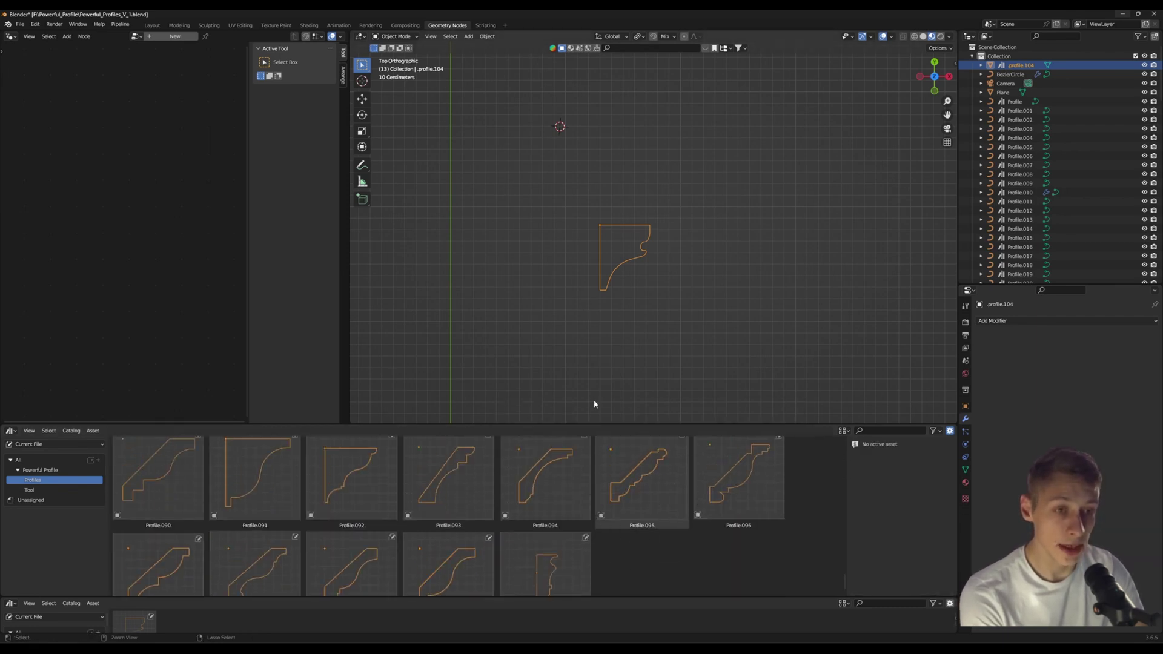
pyautogui.scroll(4, 656, 283)
pyautogui.scroll(-3, 661, 279)
pyautogui.keyDown('shift'); pyautogui.moveTo(682, 253); pyautogui.dragTo(660, 320, button='middle'); pyautogui.keyUp('shift')
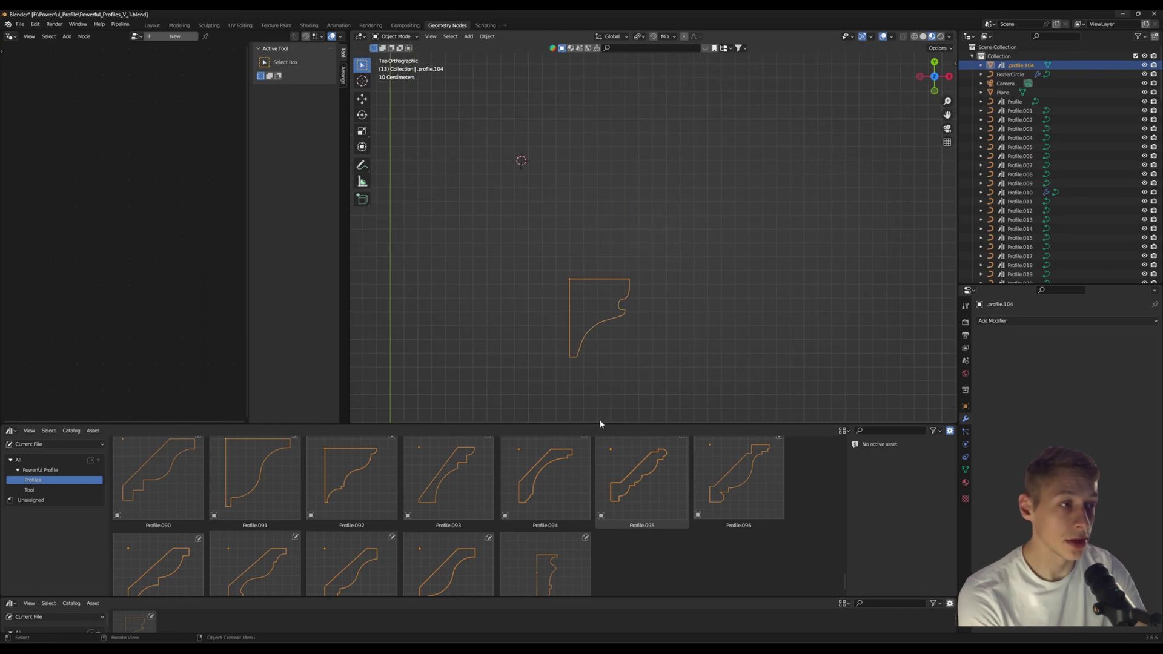
pyautogui.moveTo(598, 425); pyautogui.dragTo(597, 434)
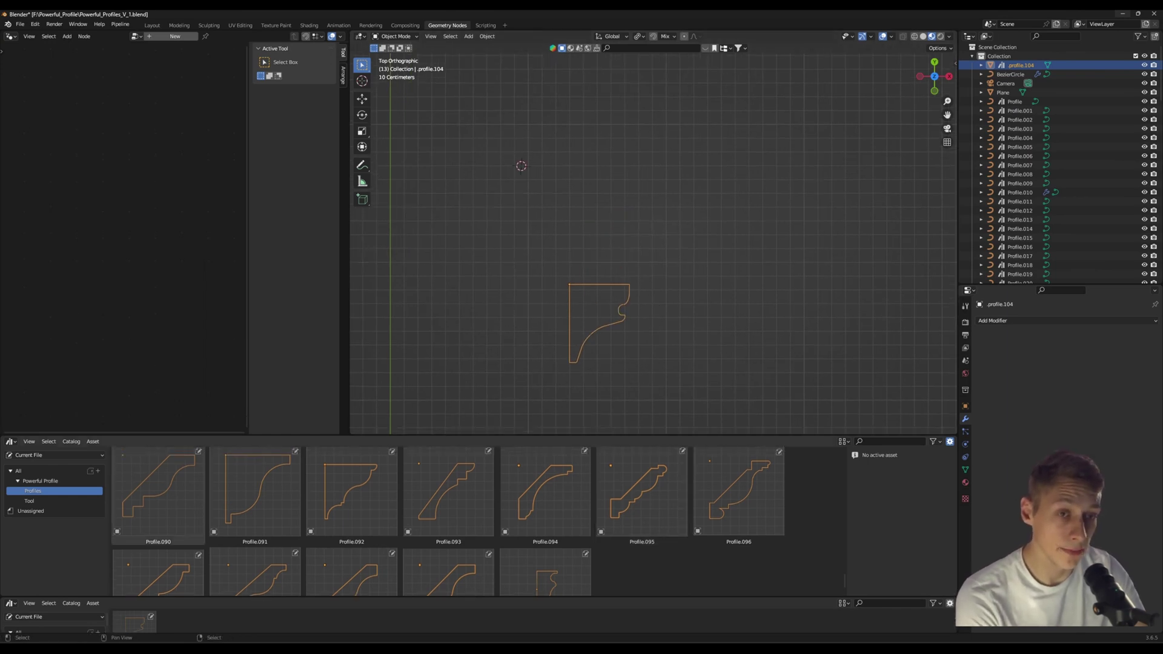